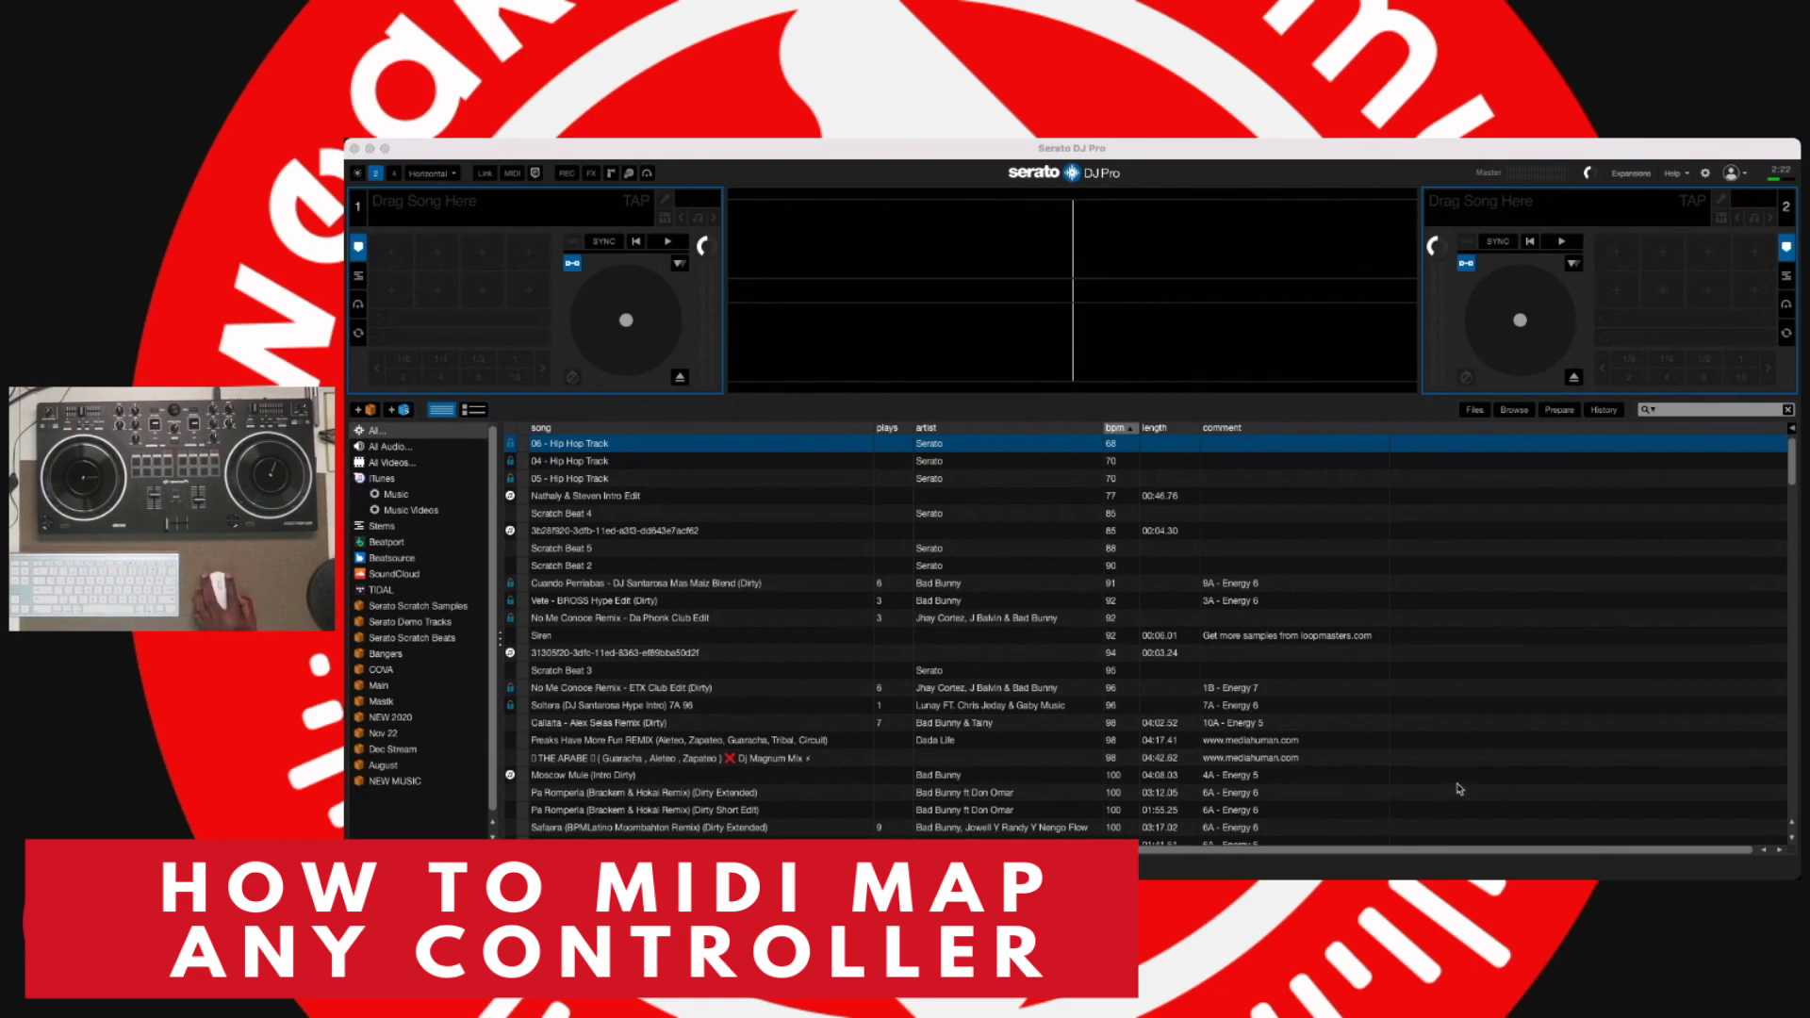
# - Check the available pad modes in Serato's preferences, leaving Sampler selected
pyautogui.click(1425, 663)
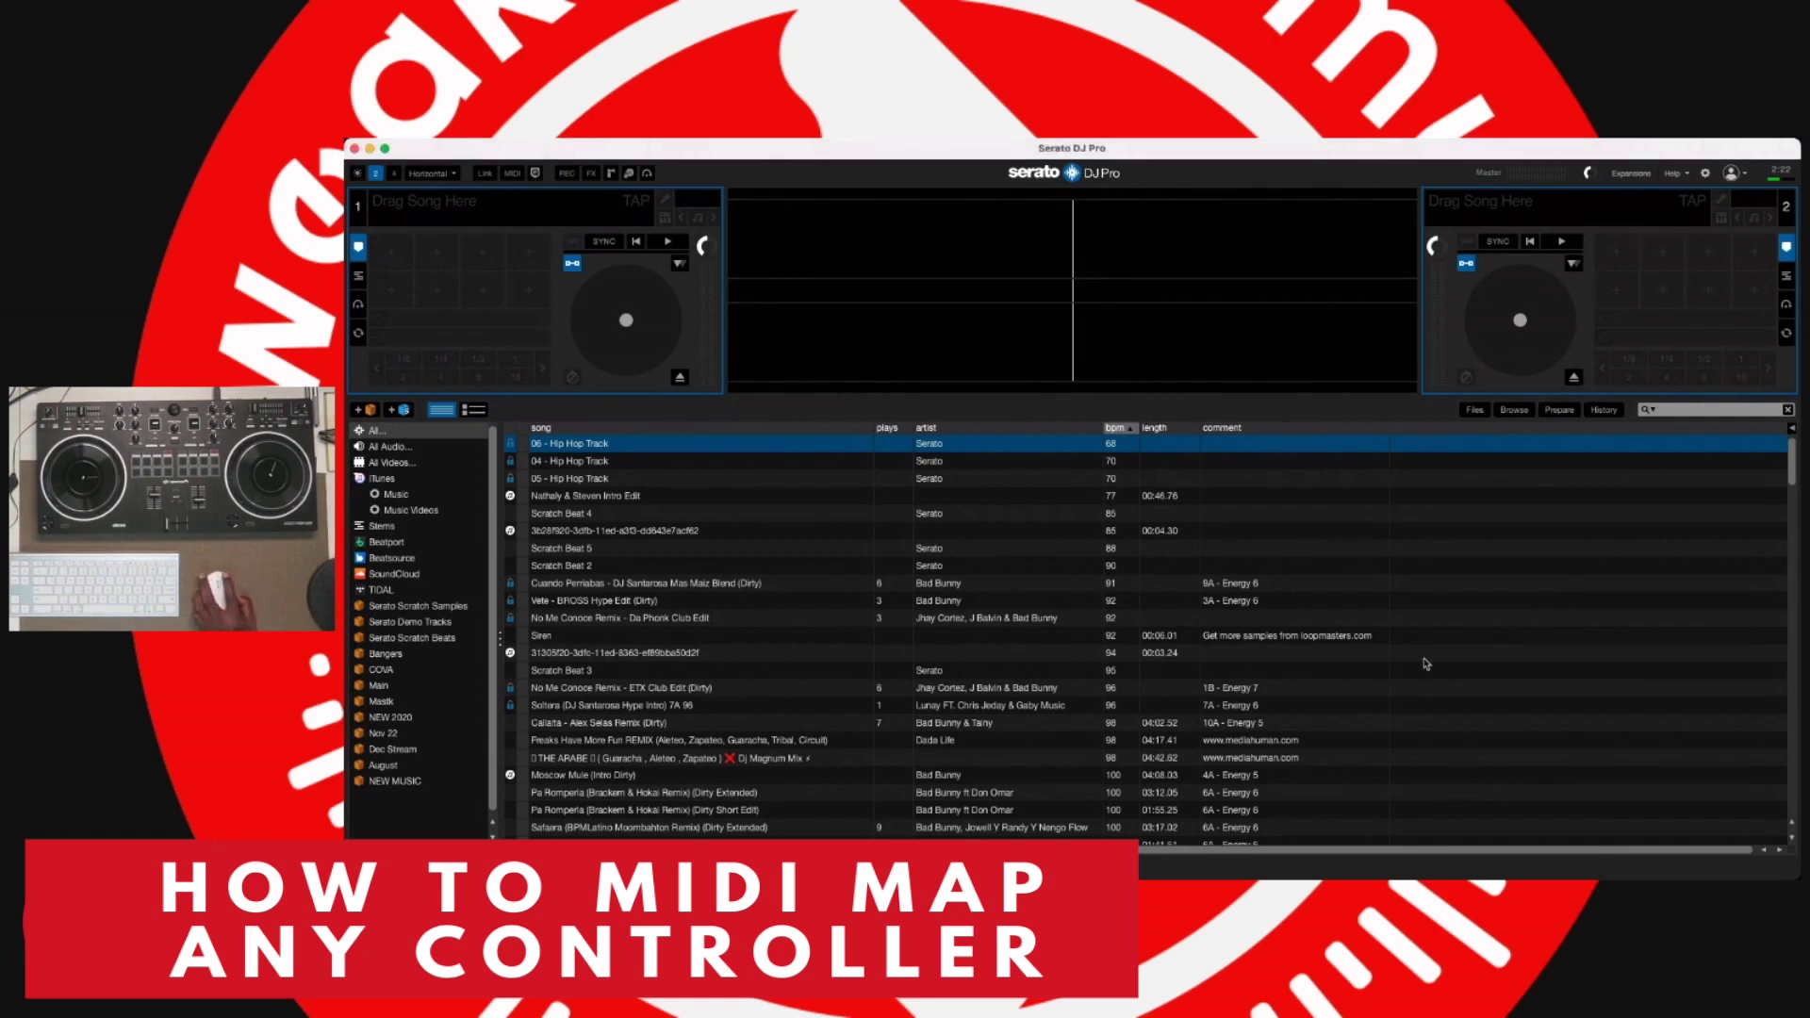
pyautogui.click(1705, 173)
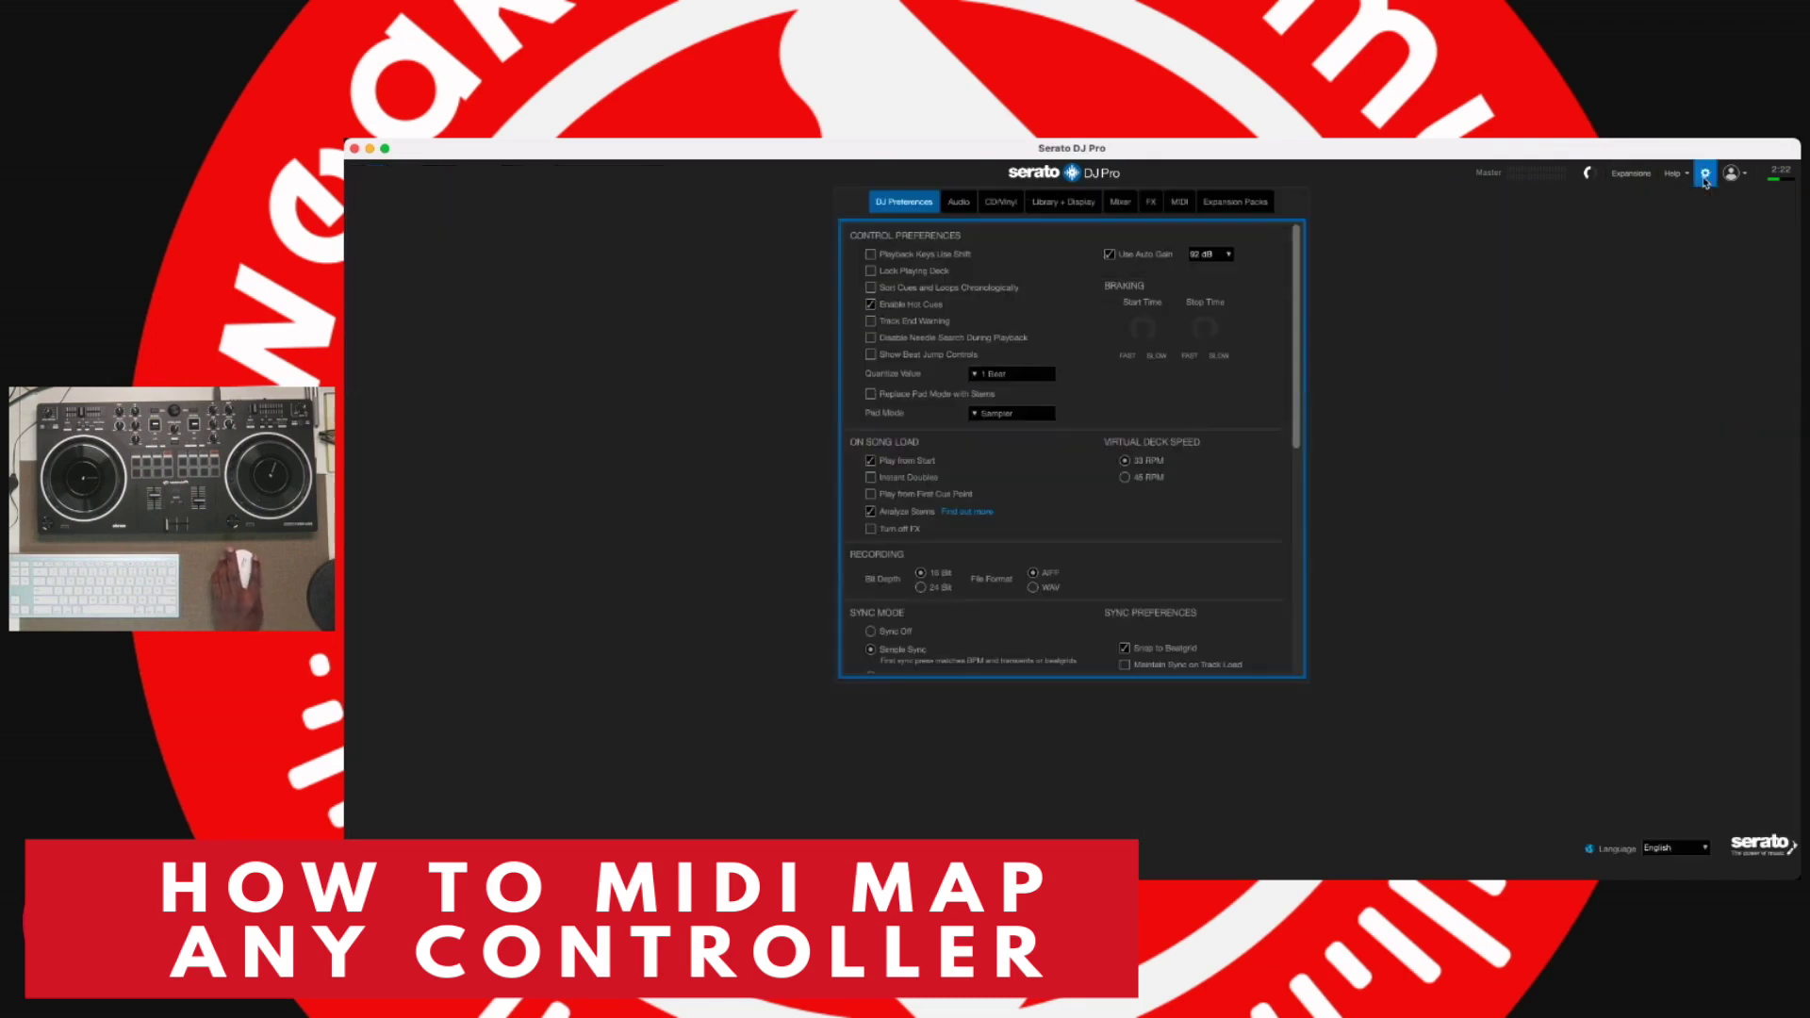
pyautogui.click(1005, 418)
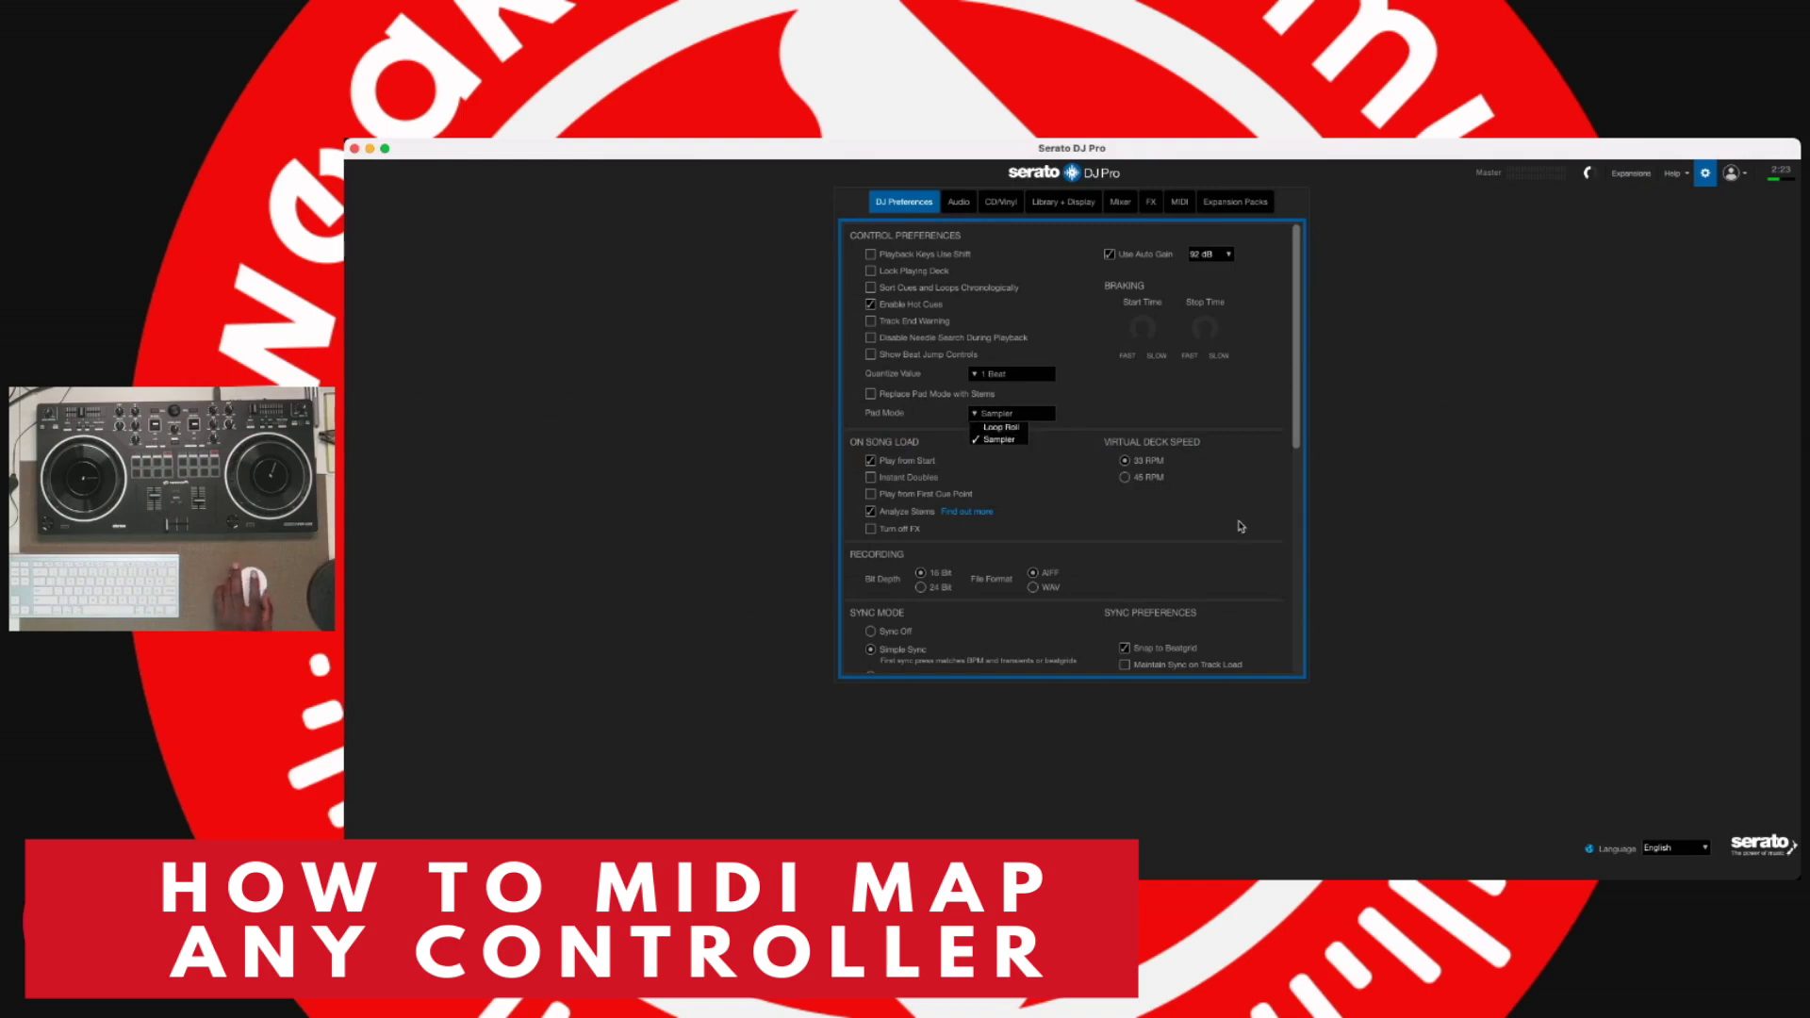
pyautogui.click(1459, 619)
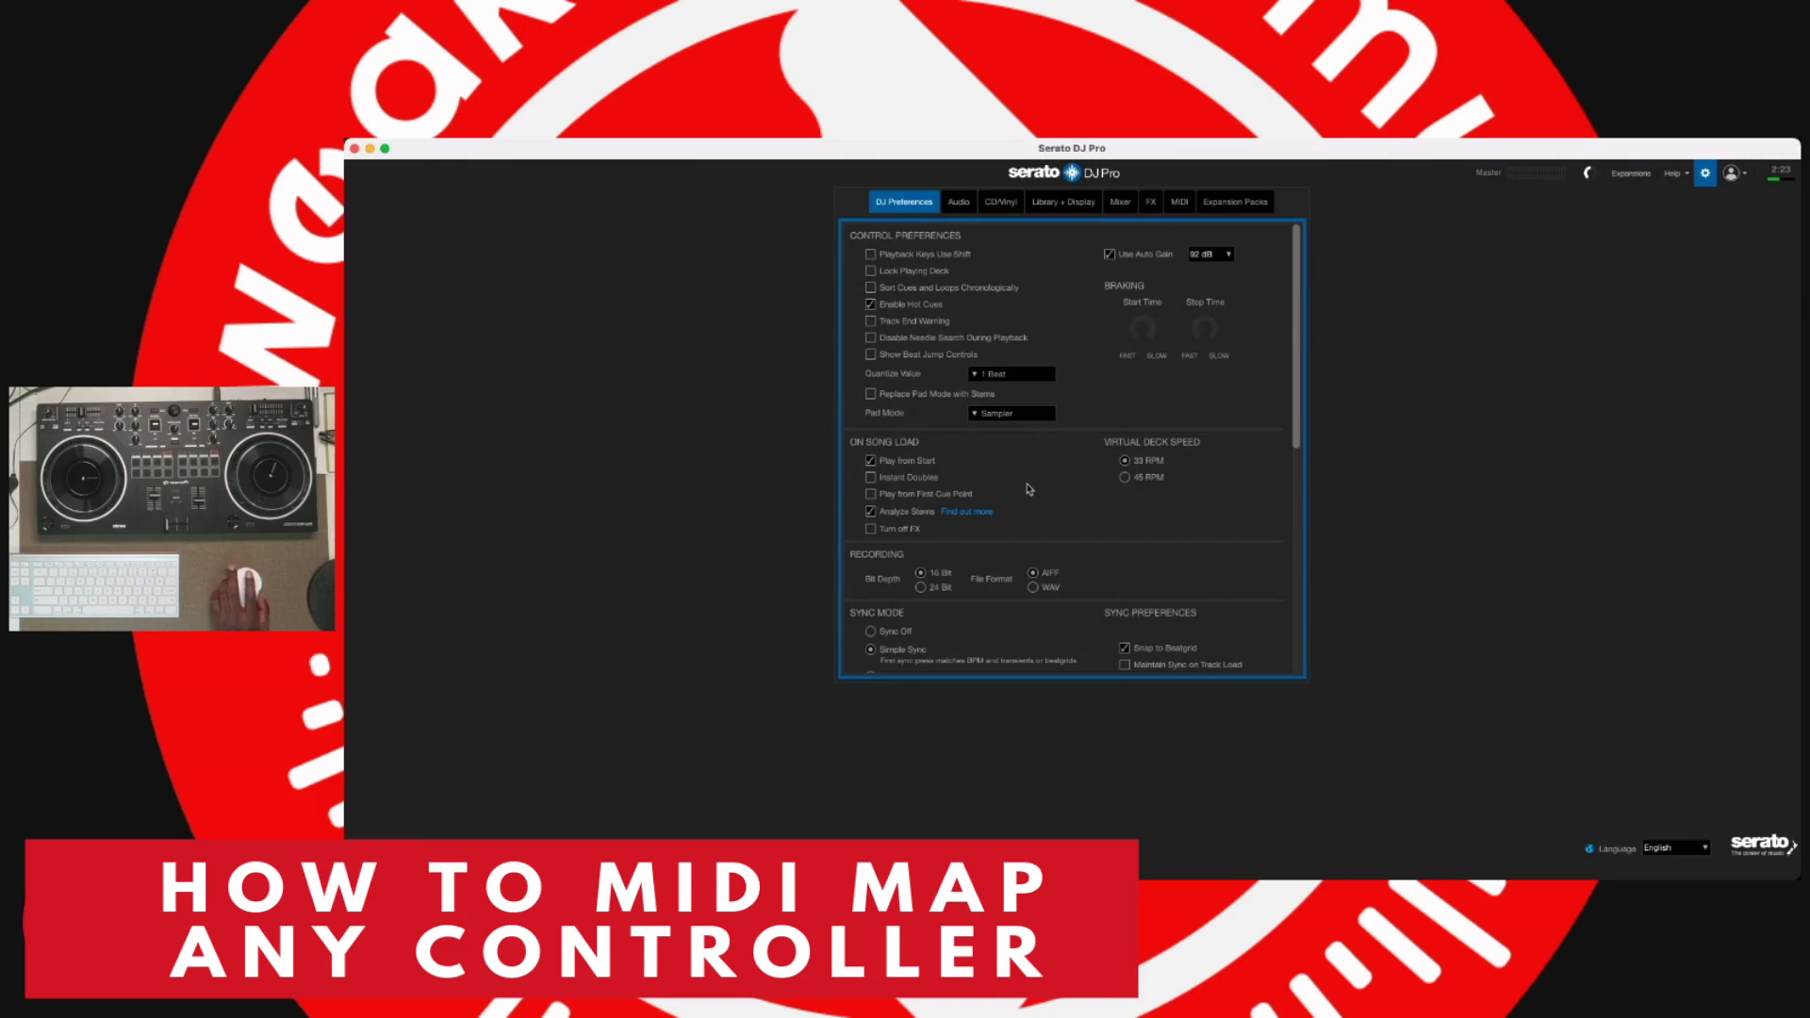
pyautogui.click(1002, 419)
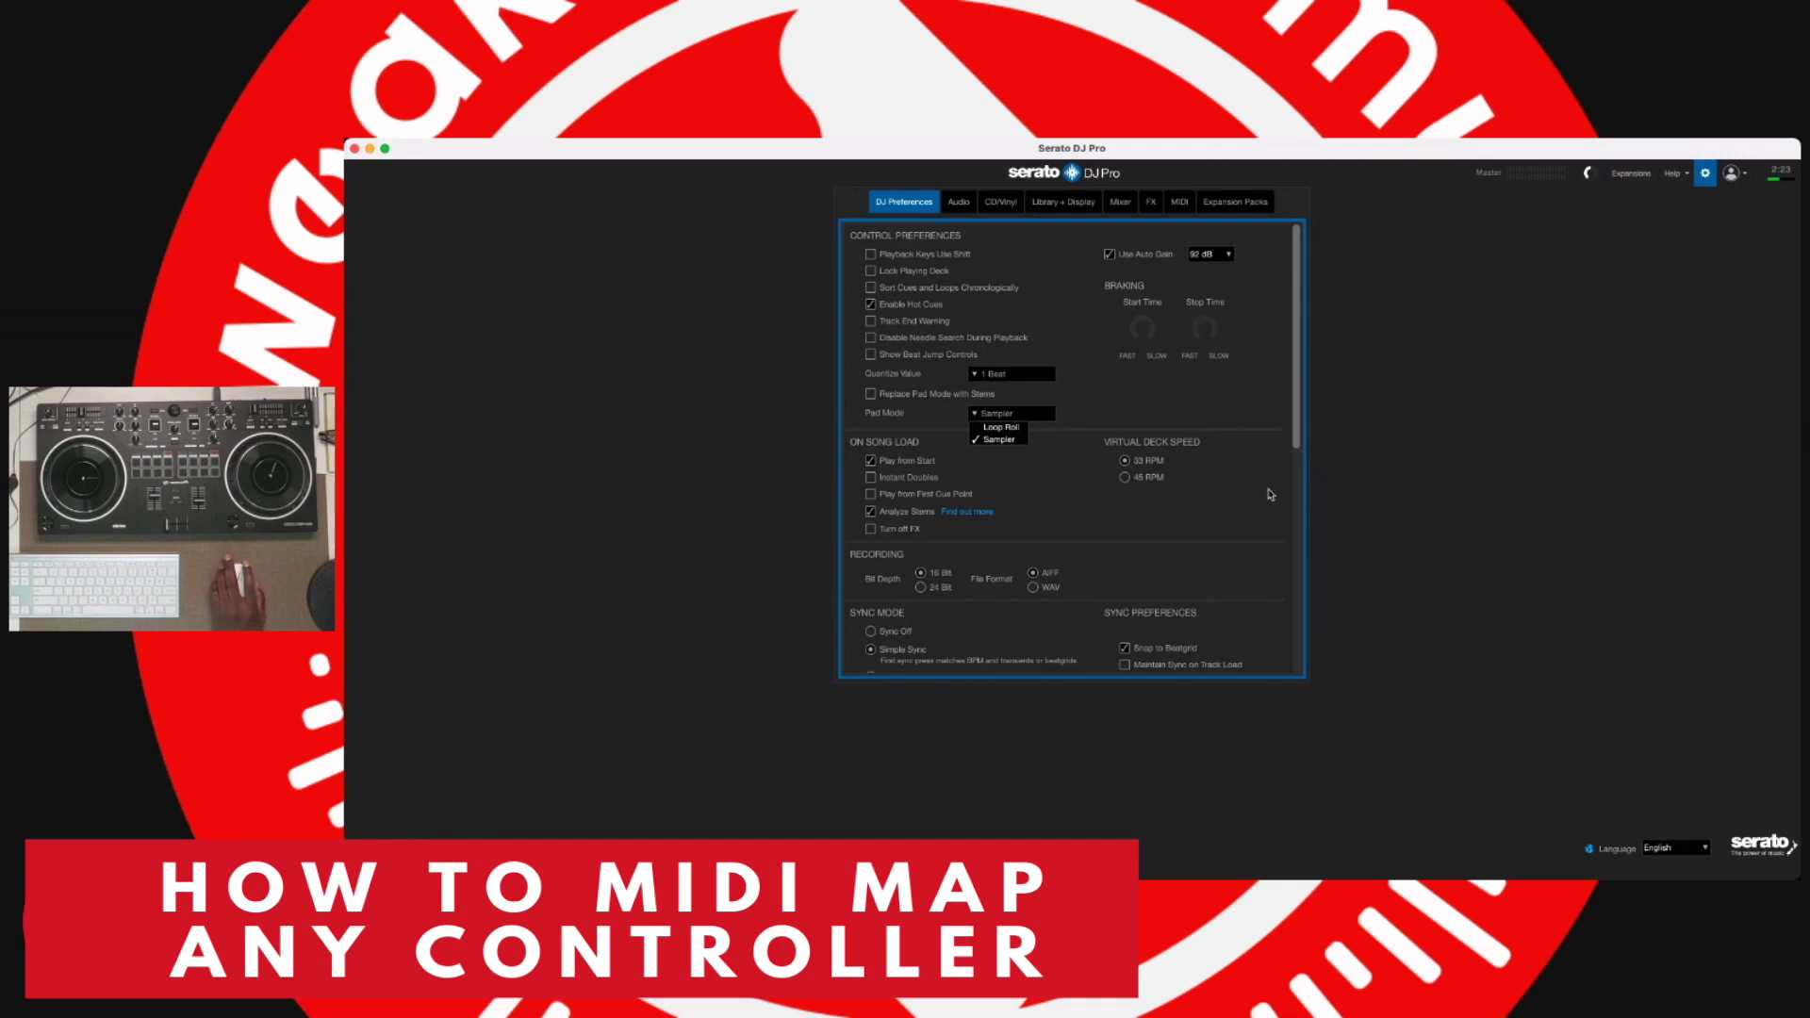
pyautogui.click(1017, 447)
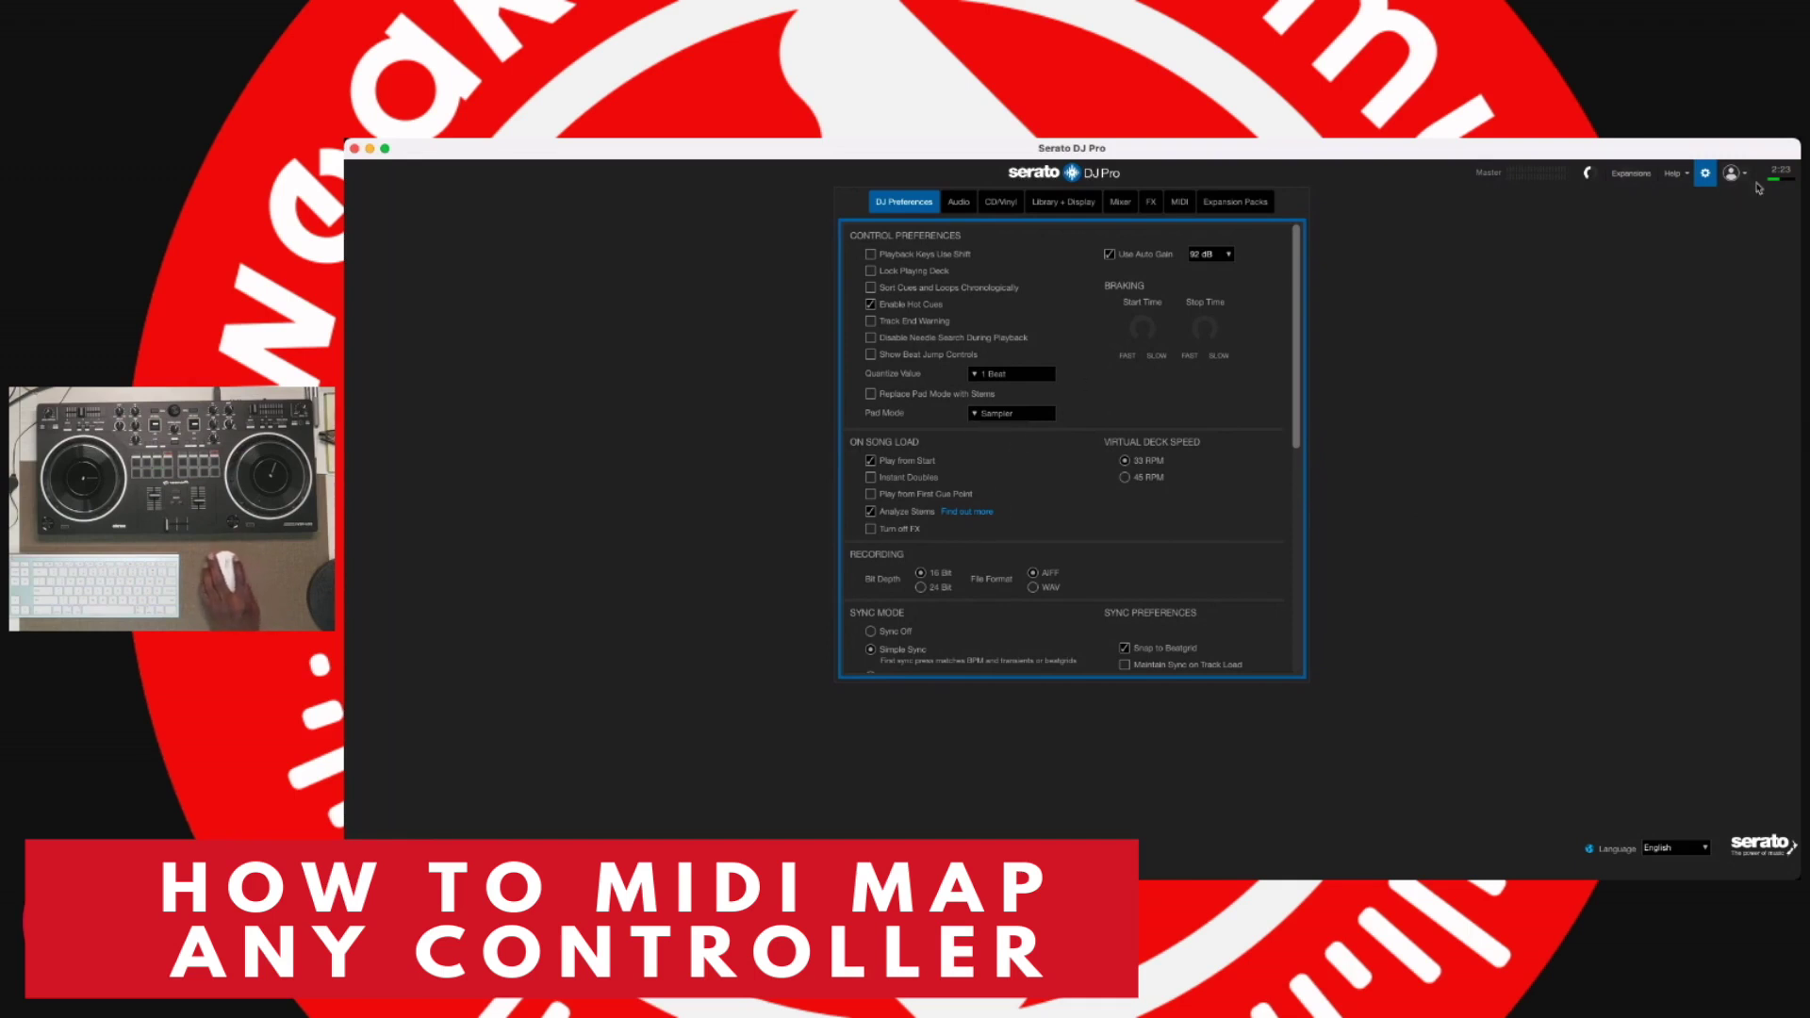
pyautogui.click(1707, 174)
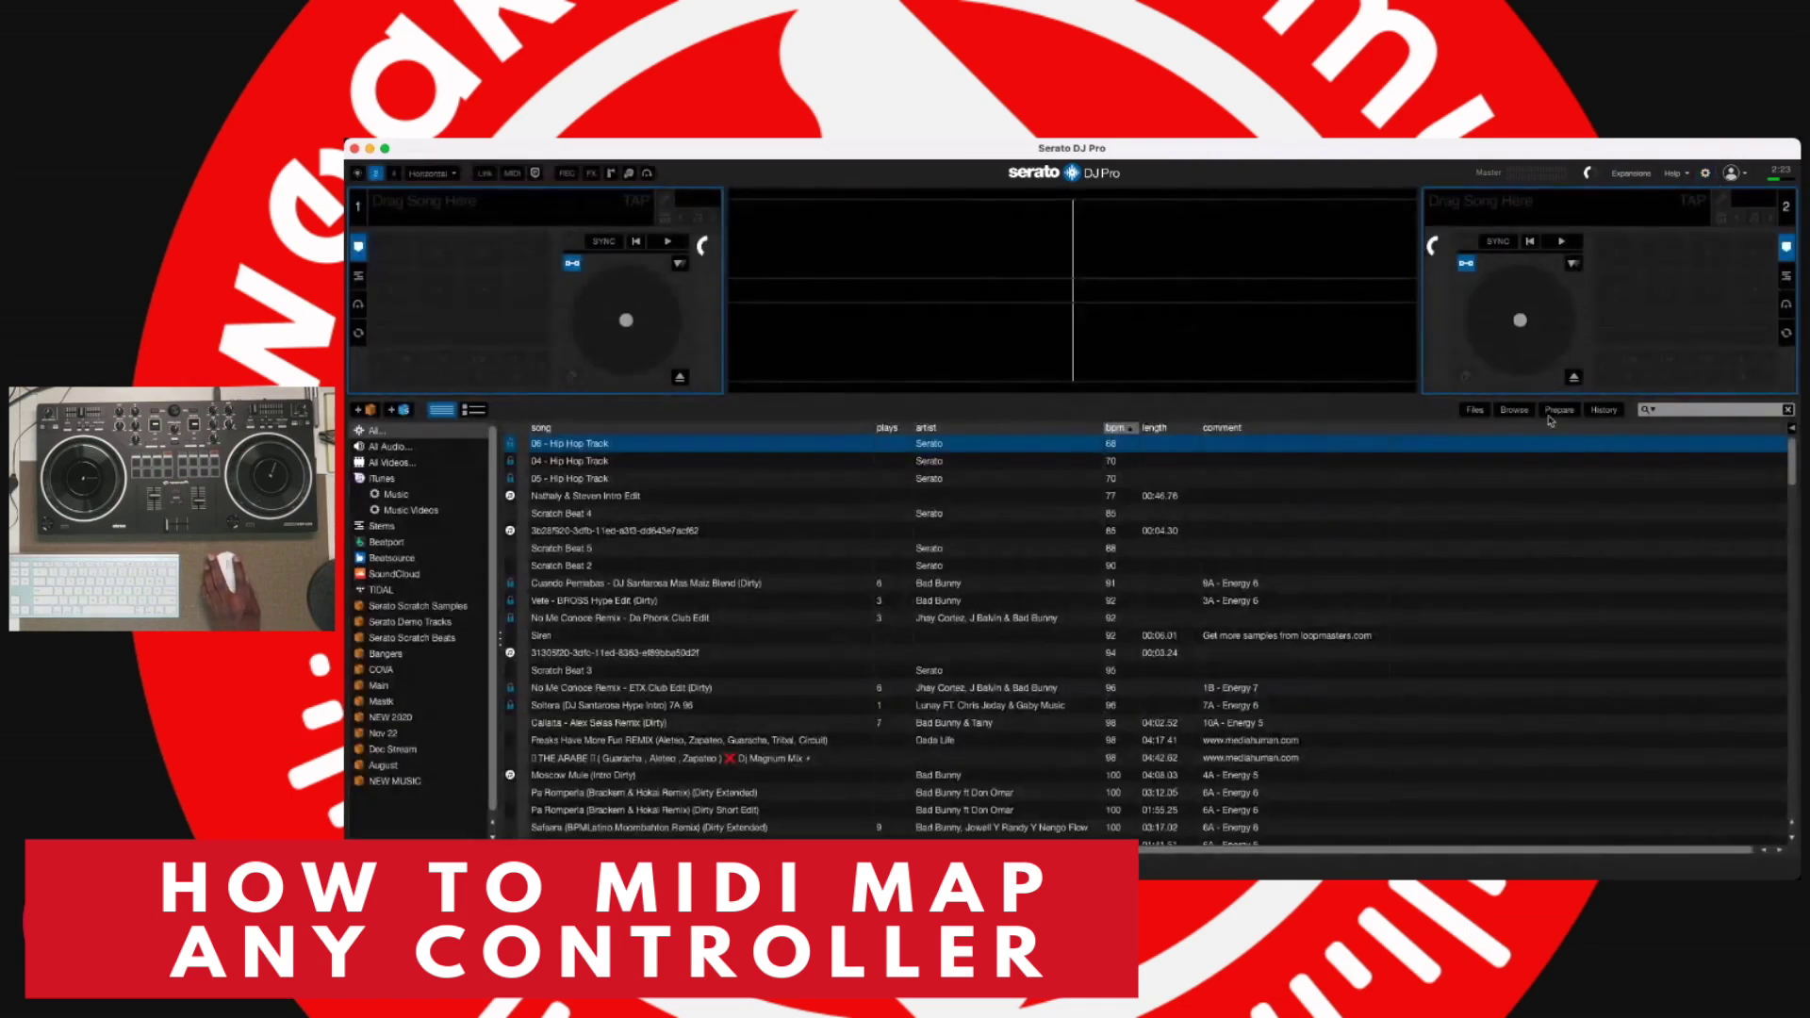
# - Load '05 - Hip Hop Track' onto deck 1 and show its stem pads
pyautogui.press('Down')
pyautogui.press('Down')
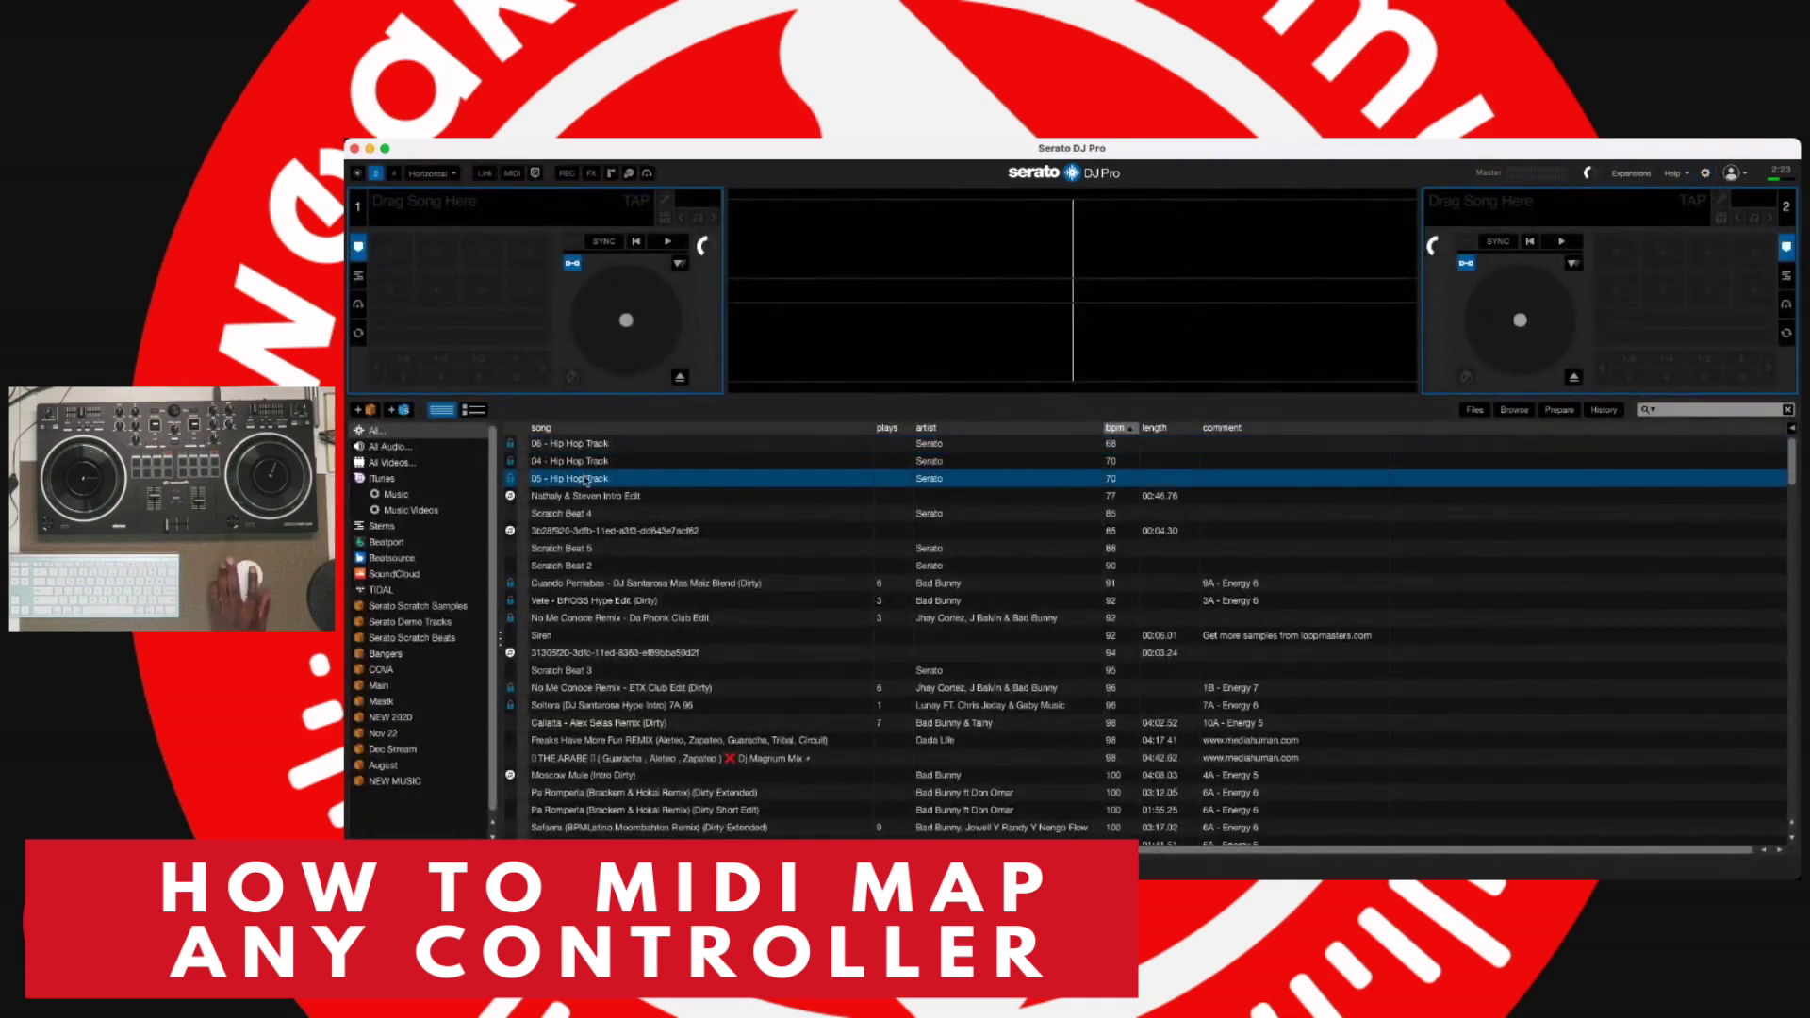
pyautogui.hotkey('shift', 'Left')
pyautogui.click(358, 276)
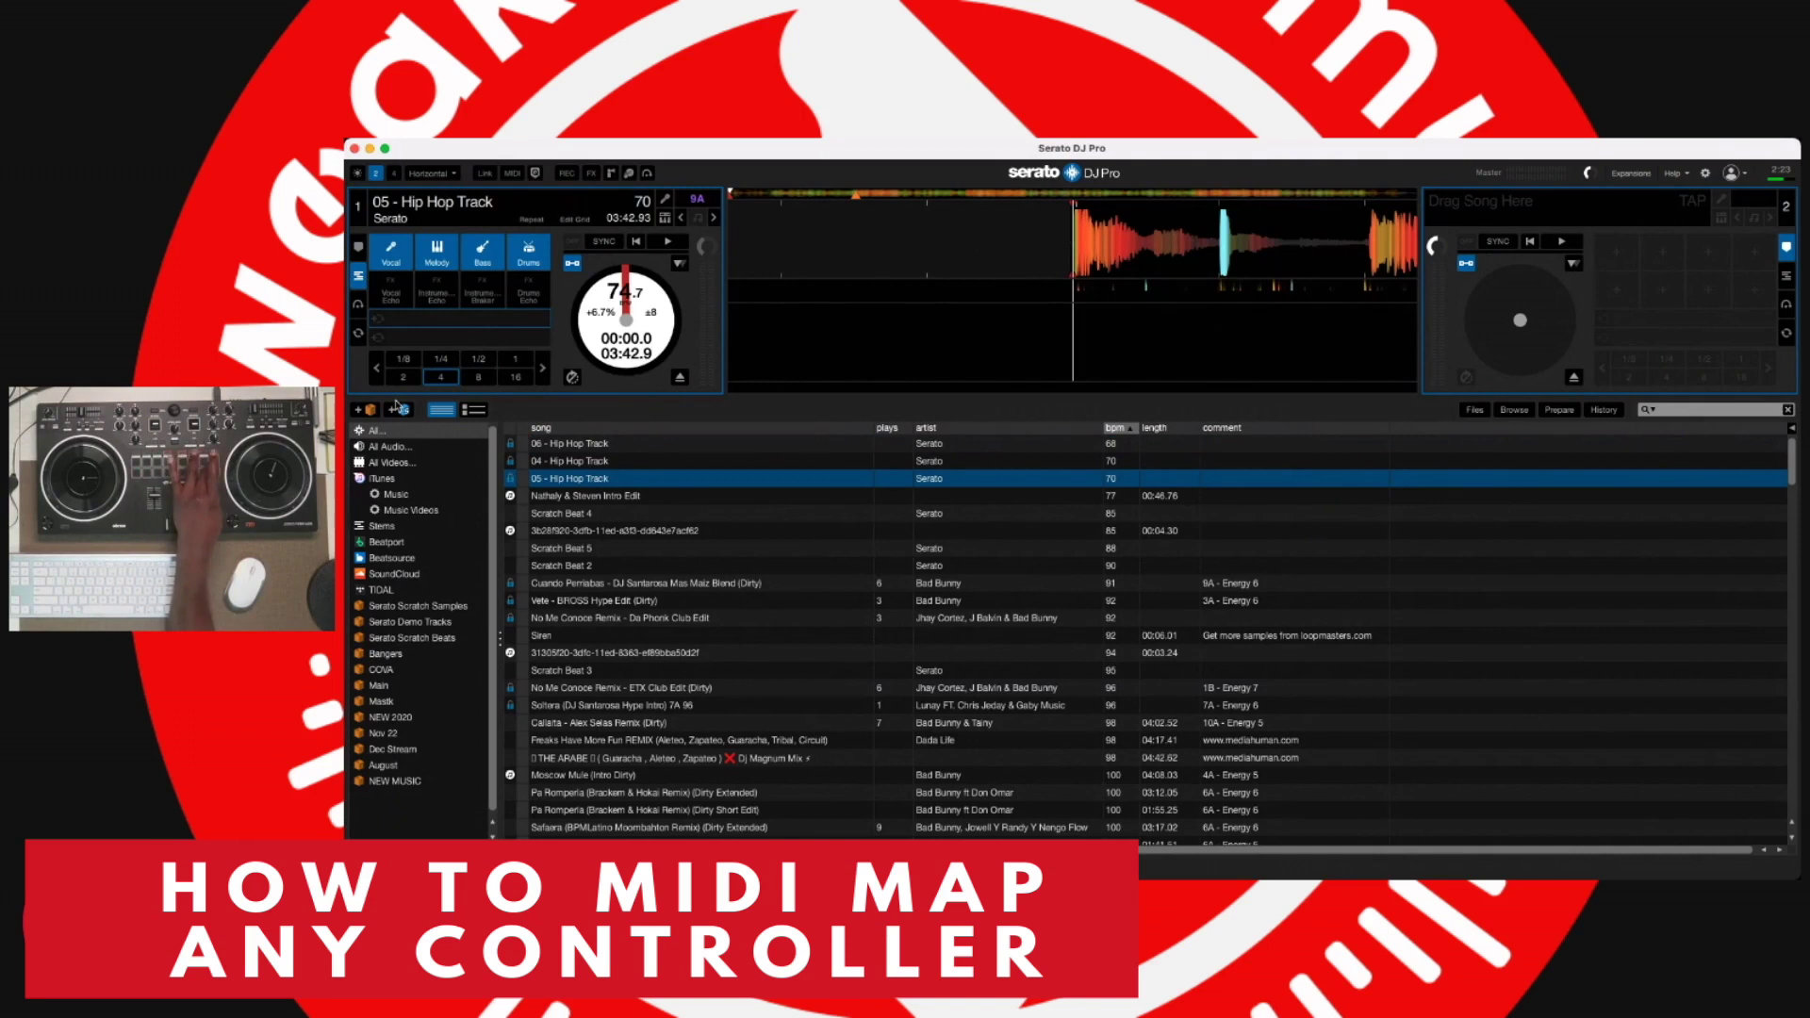
pyautogui.click(1704, 173)
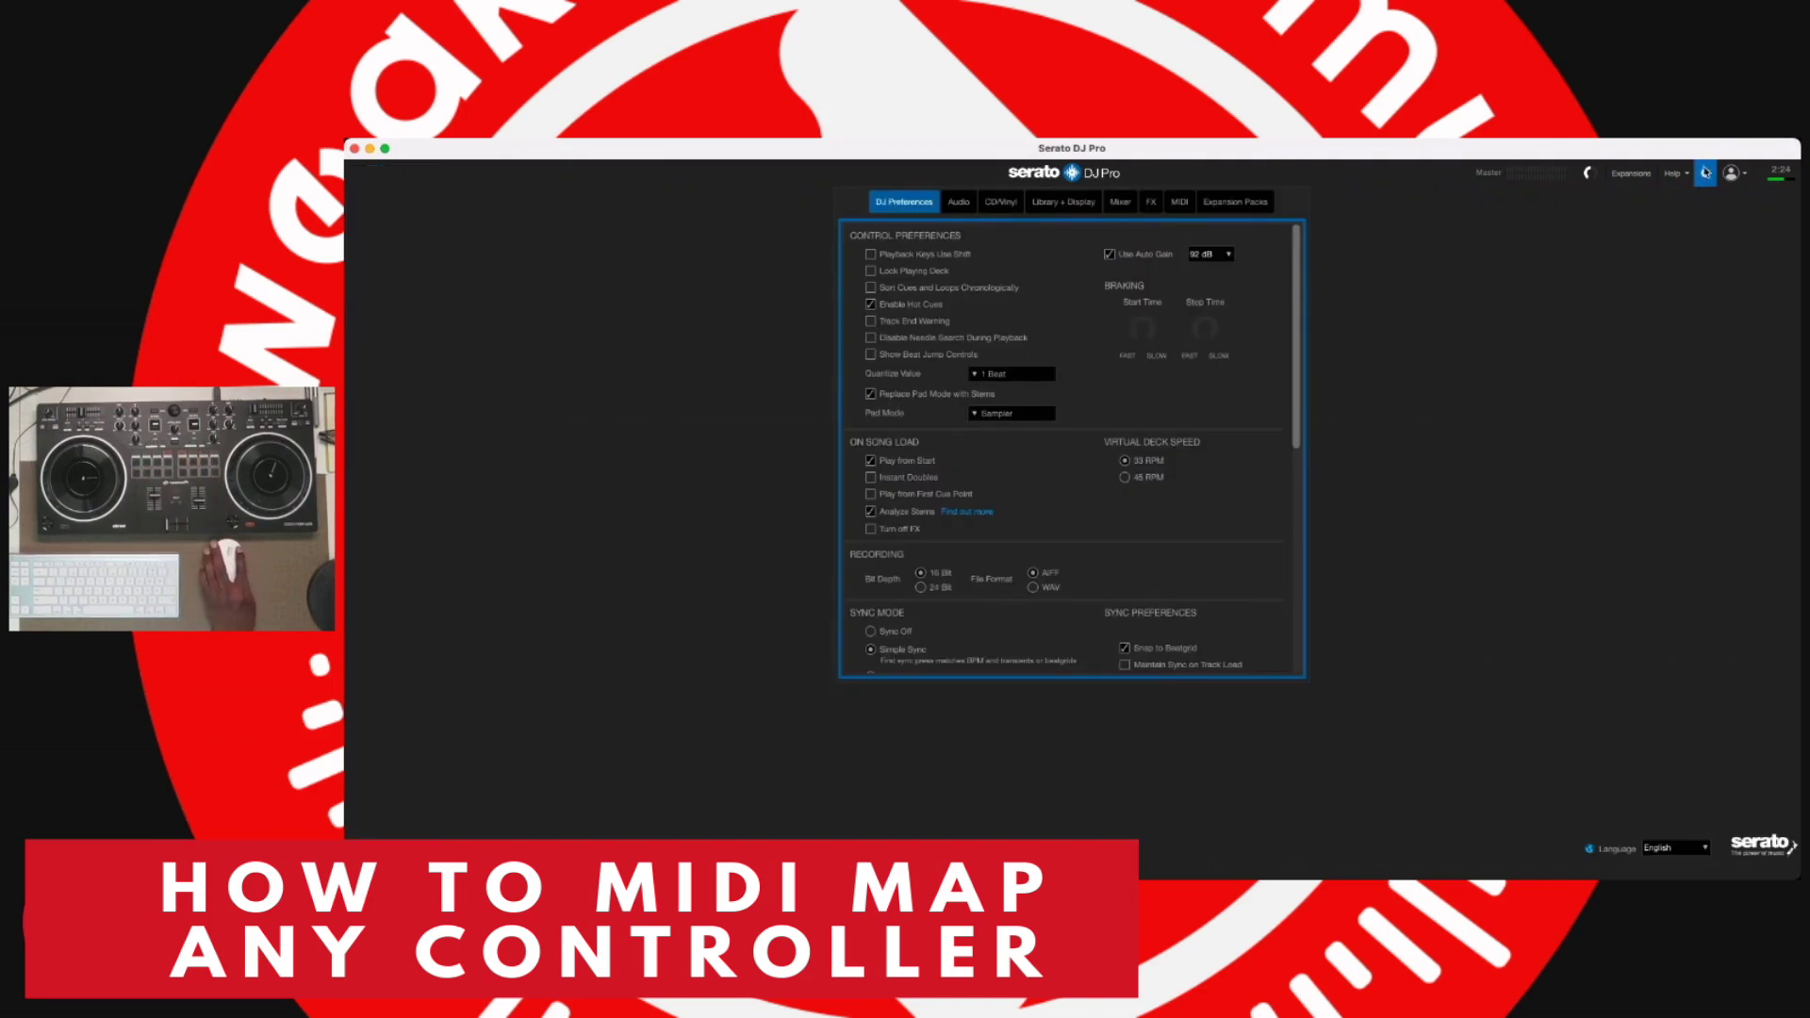
pyautogui.click(1704, 173)
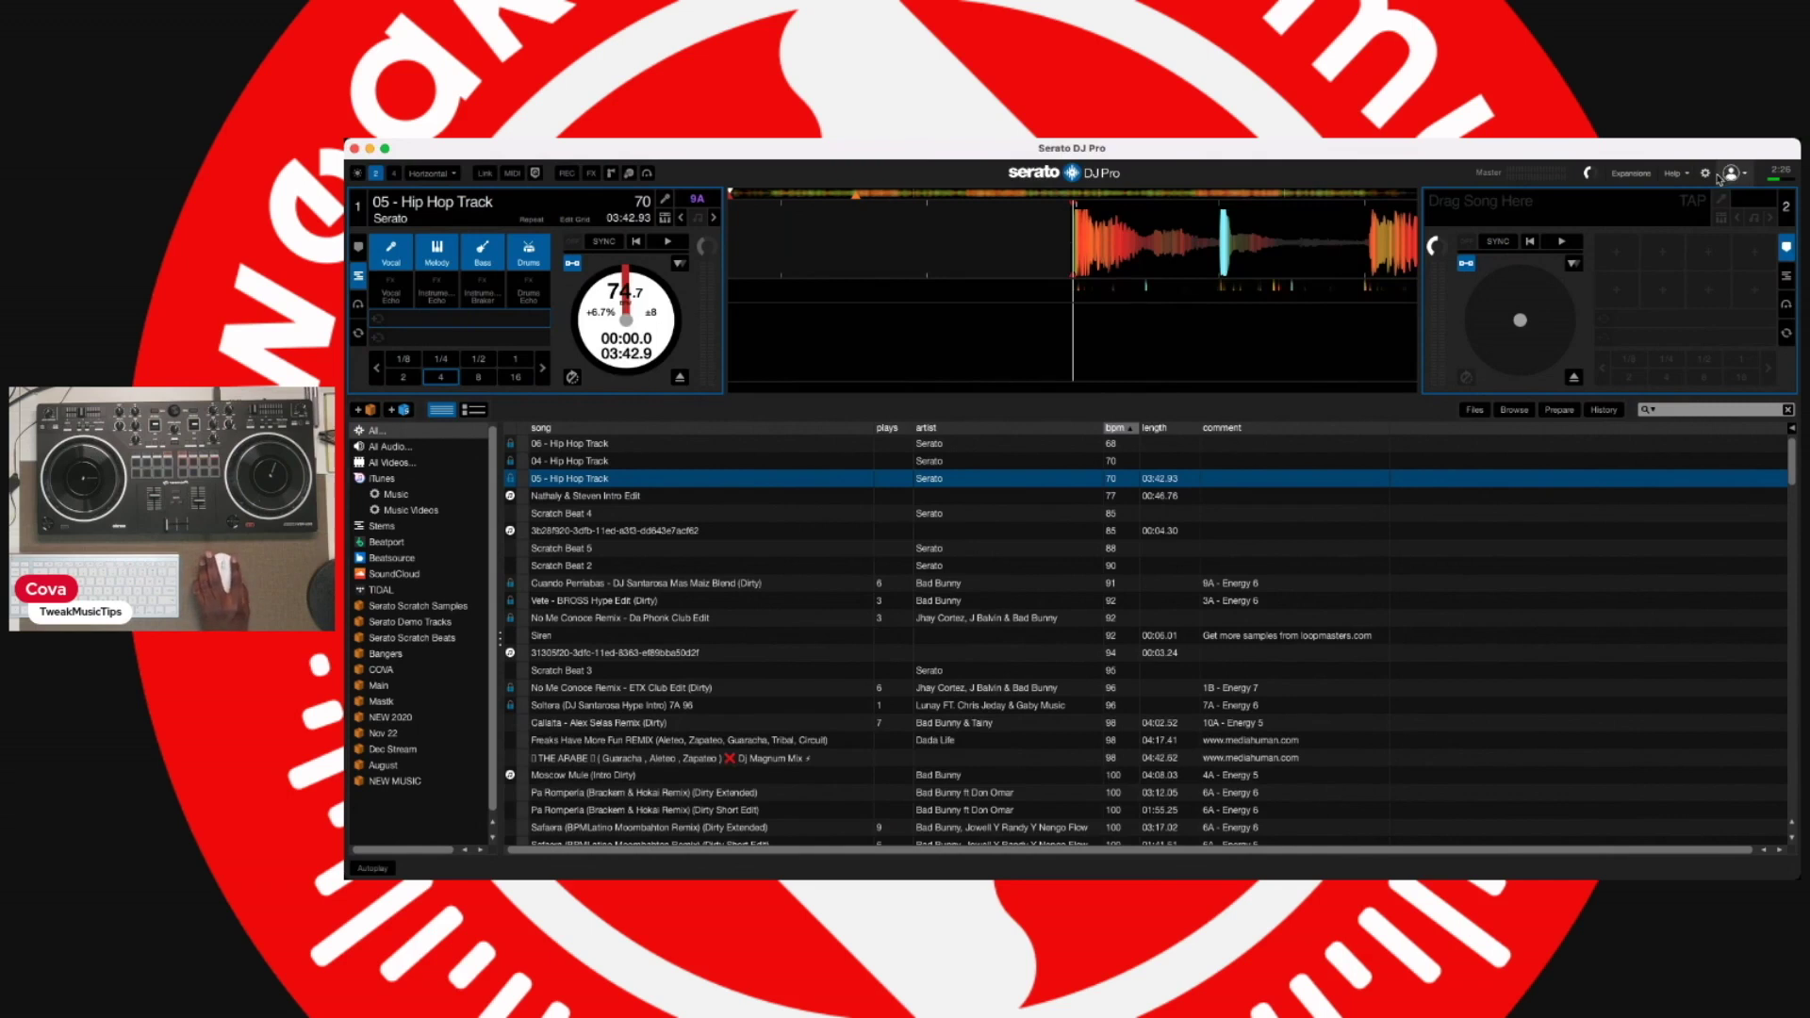
# - Enable Allow Serato Hardware Remapping for the DDJ-REV1 in the MIDI settings
pyautogui.click(1708, 176)
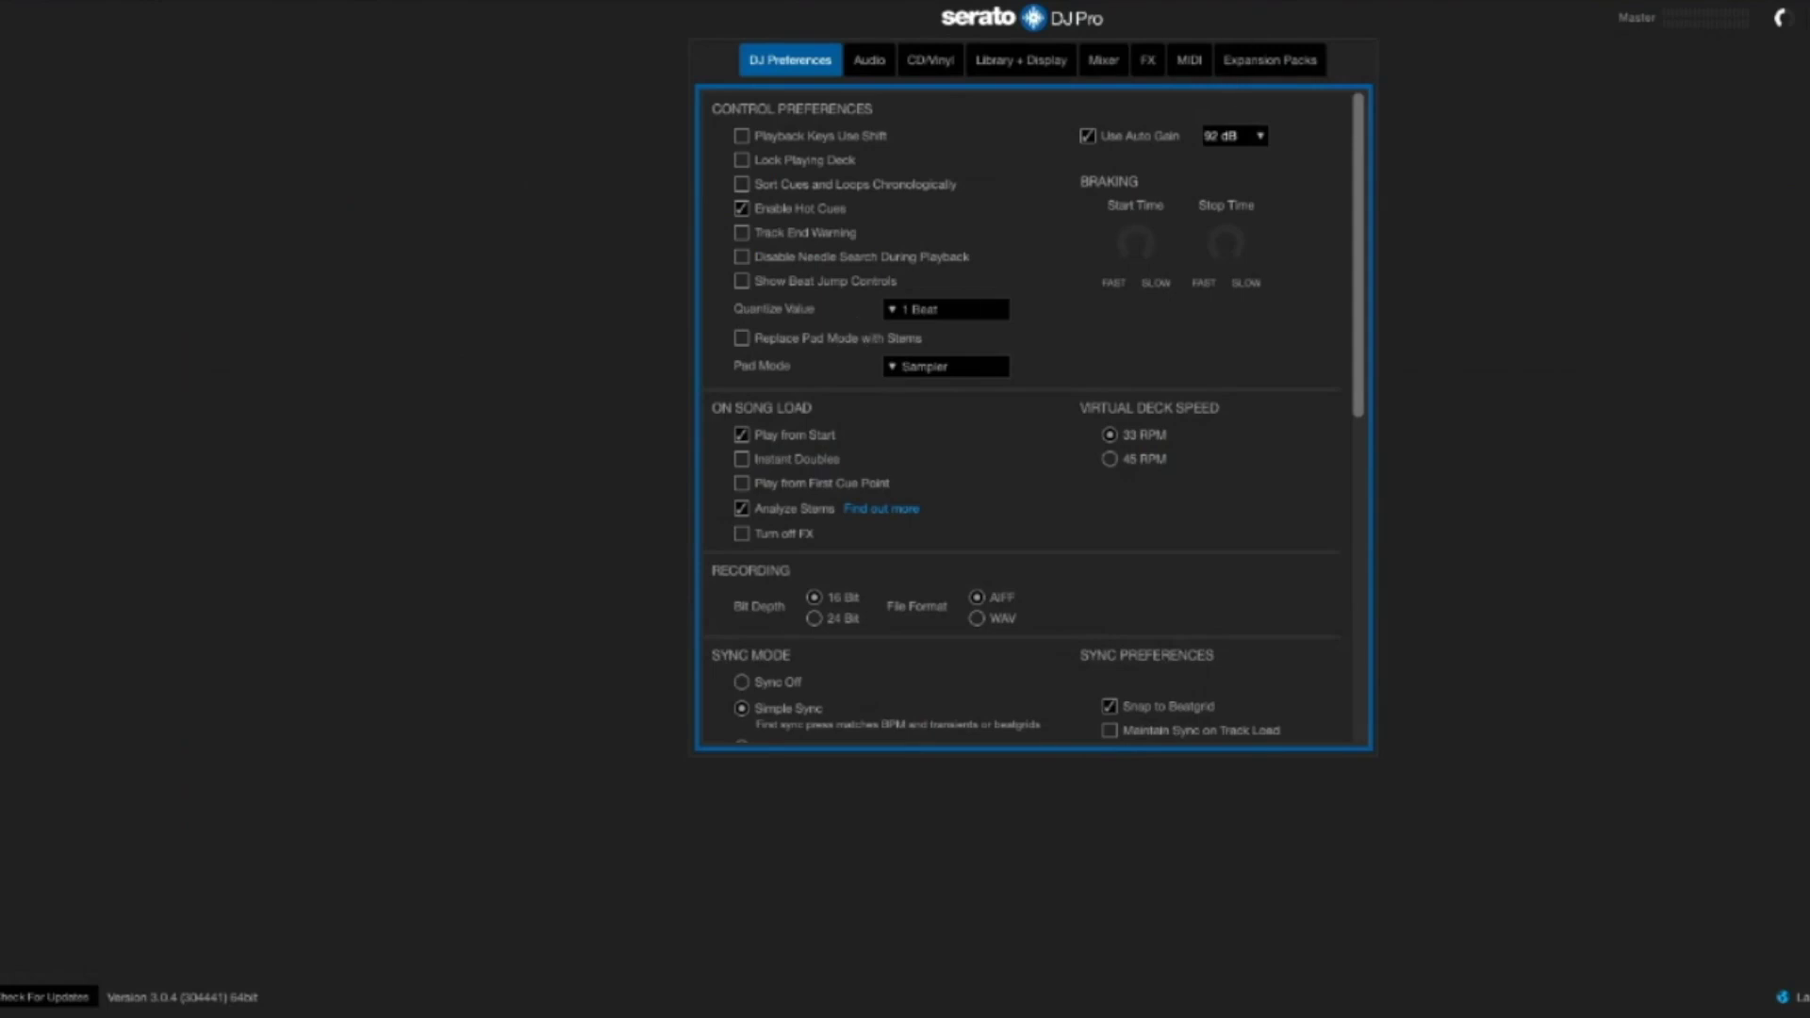
pyautogui.click(1187, 60)
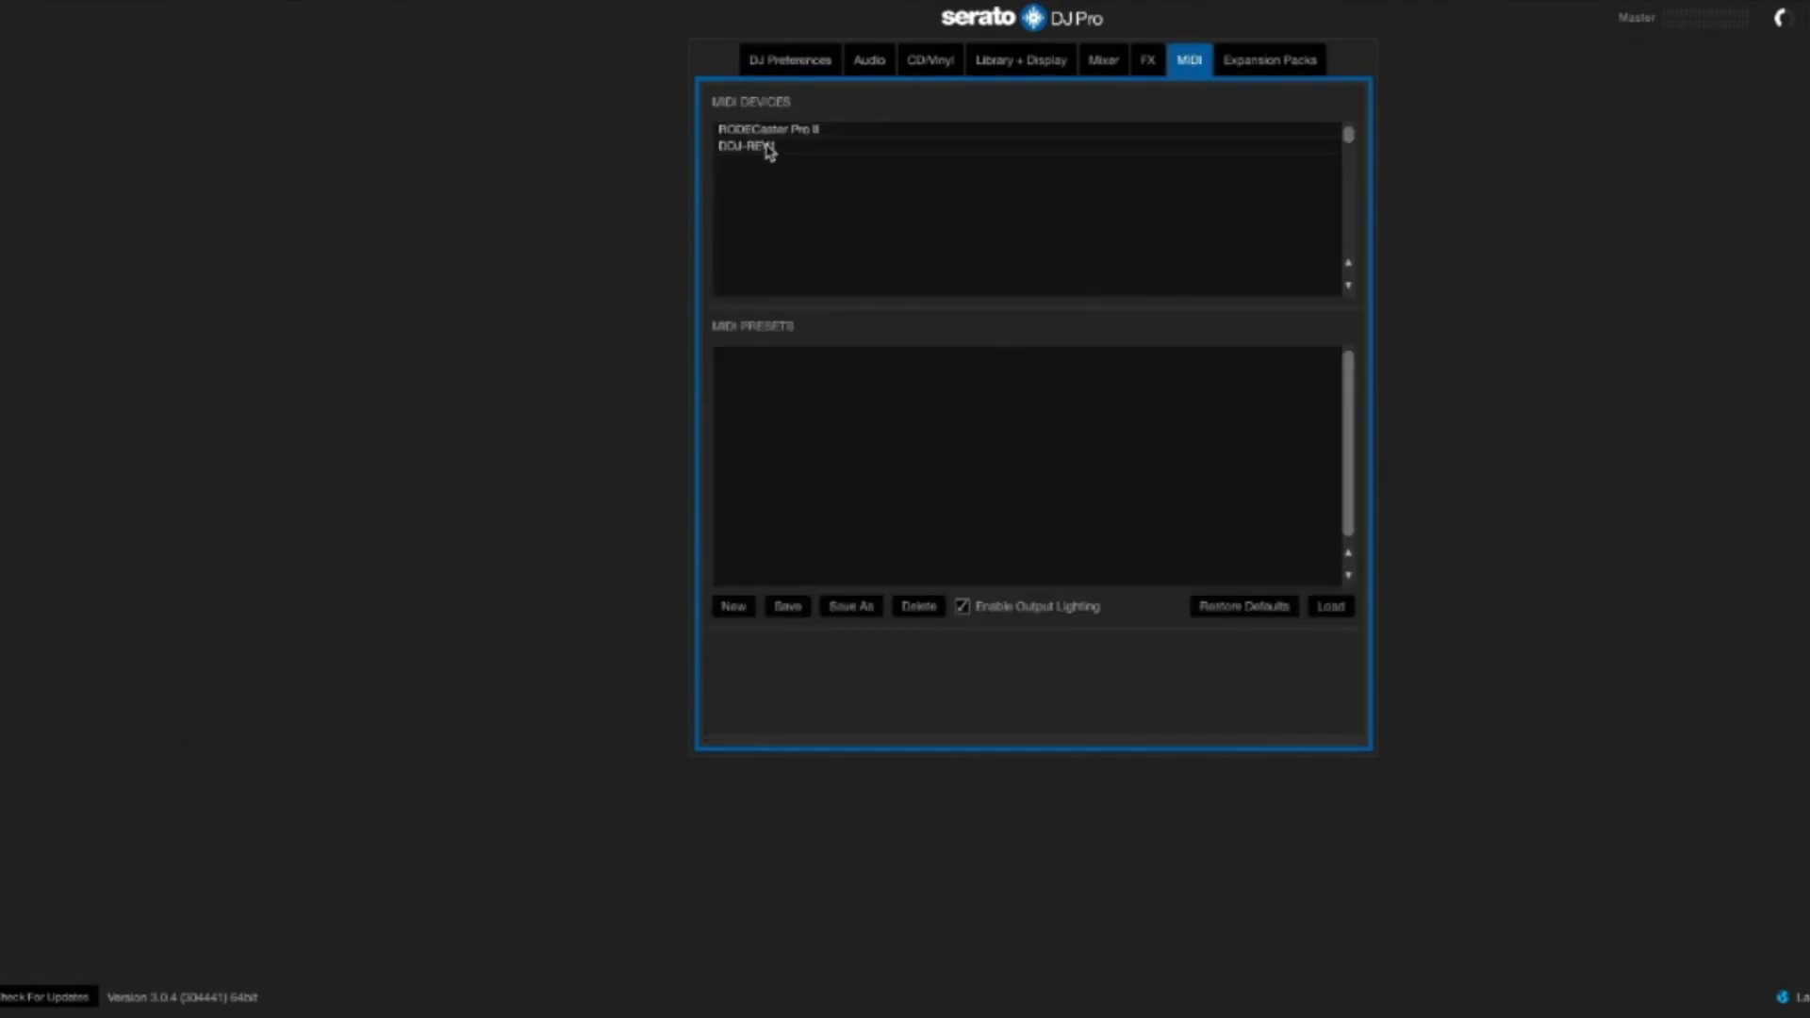
pyautogui.click(768, 148)
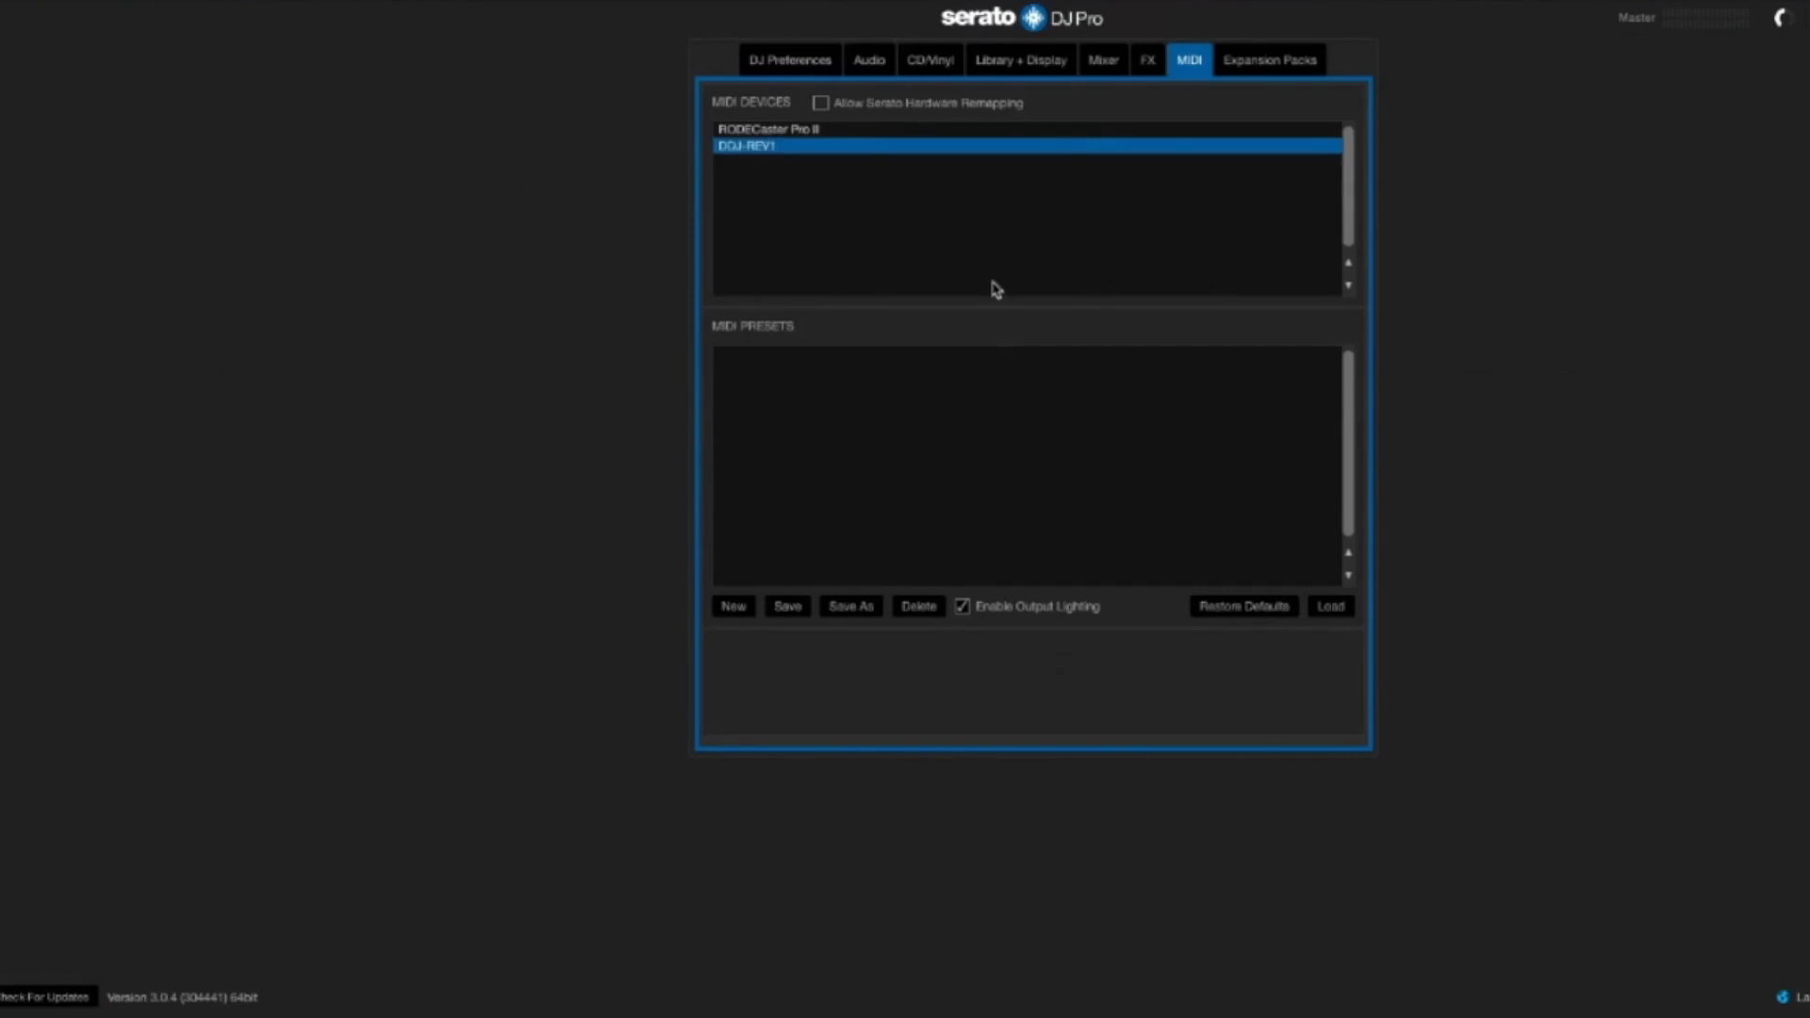
pyautogui.click(821, 103)
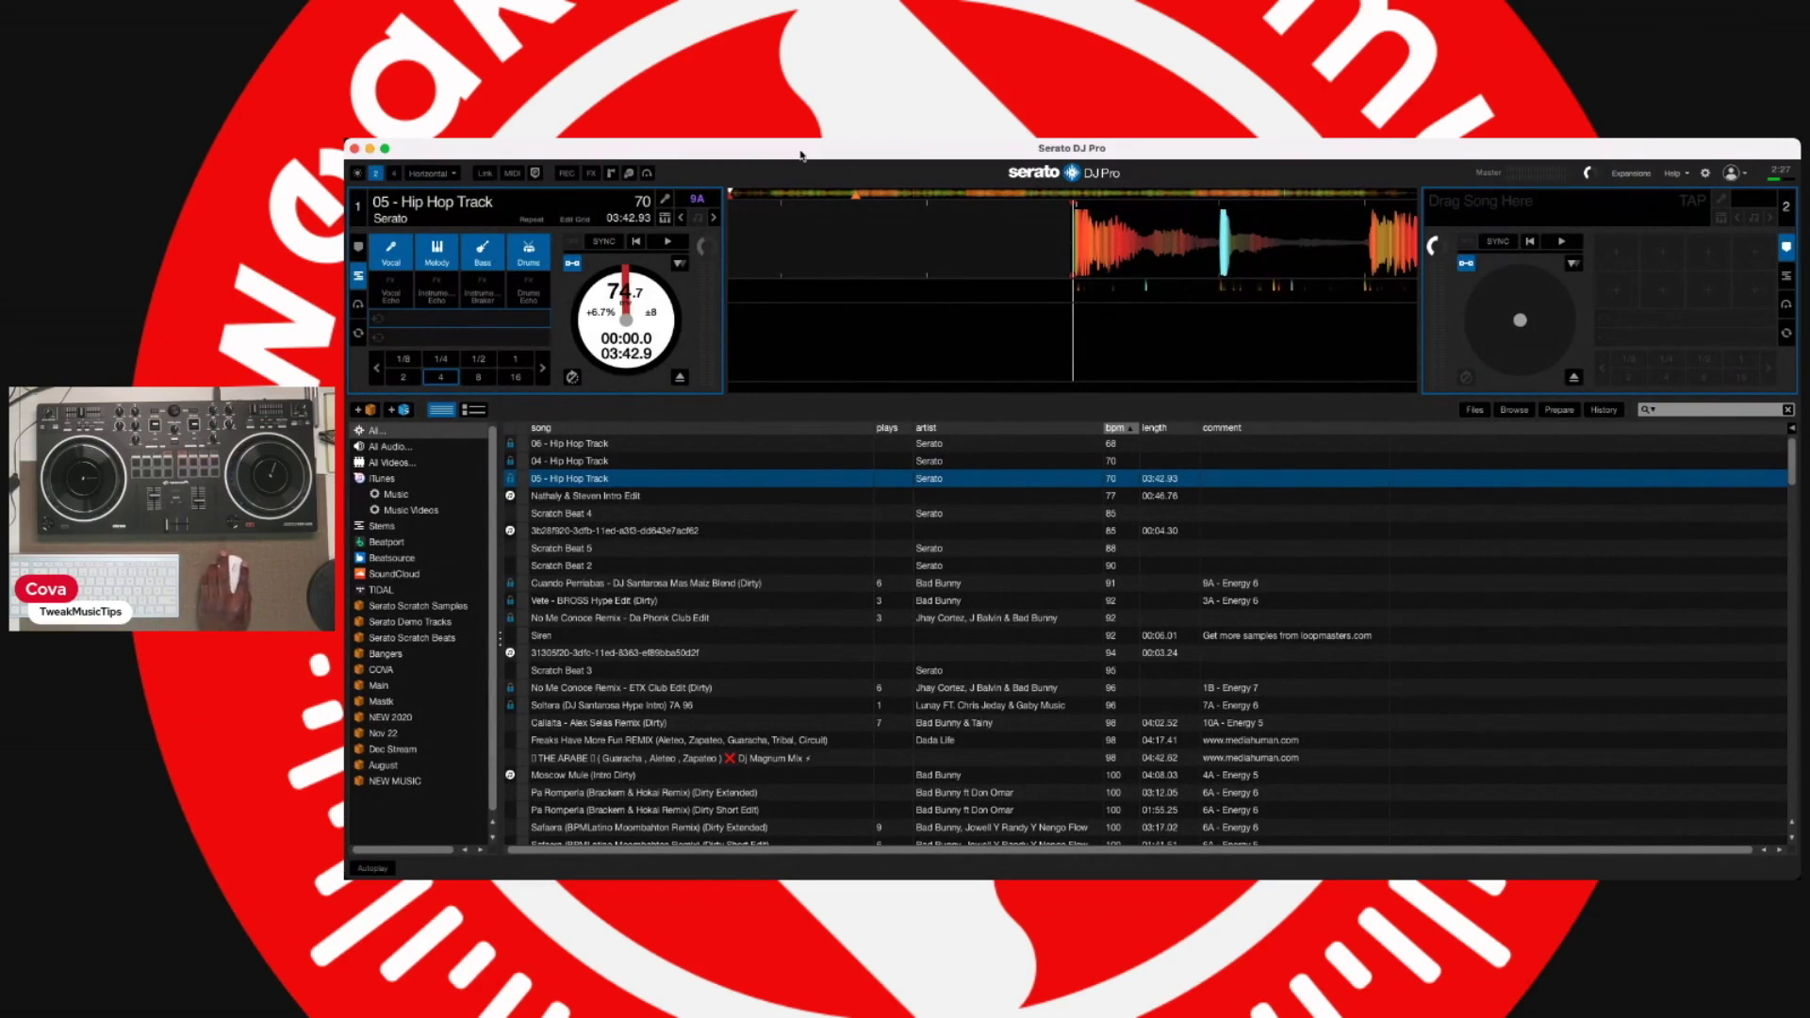
# - Toggle deck 1 between cue points and stems, then switch on MIDI assign mode
pyautogui.click(358, 247)
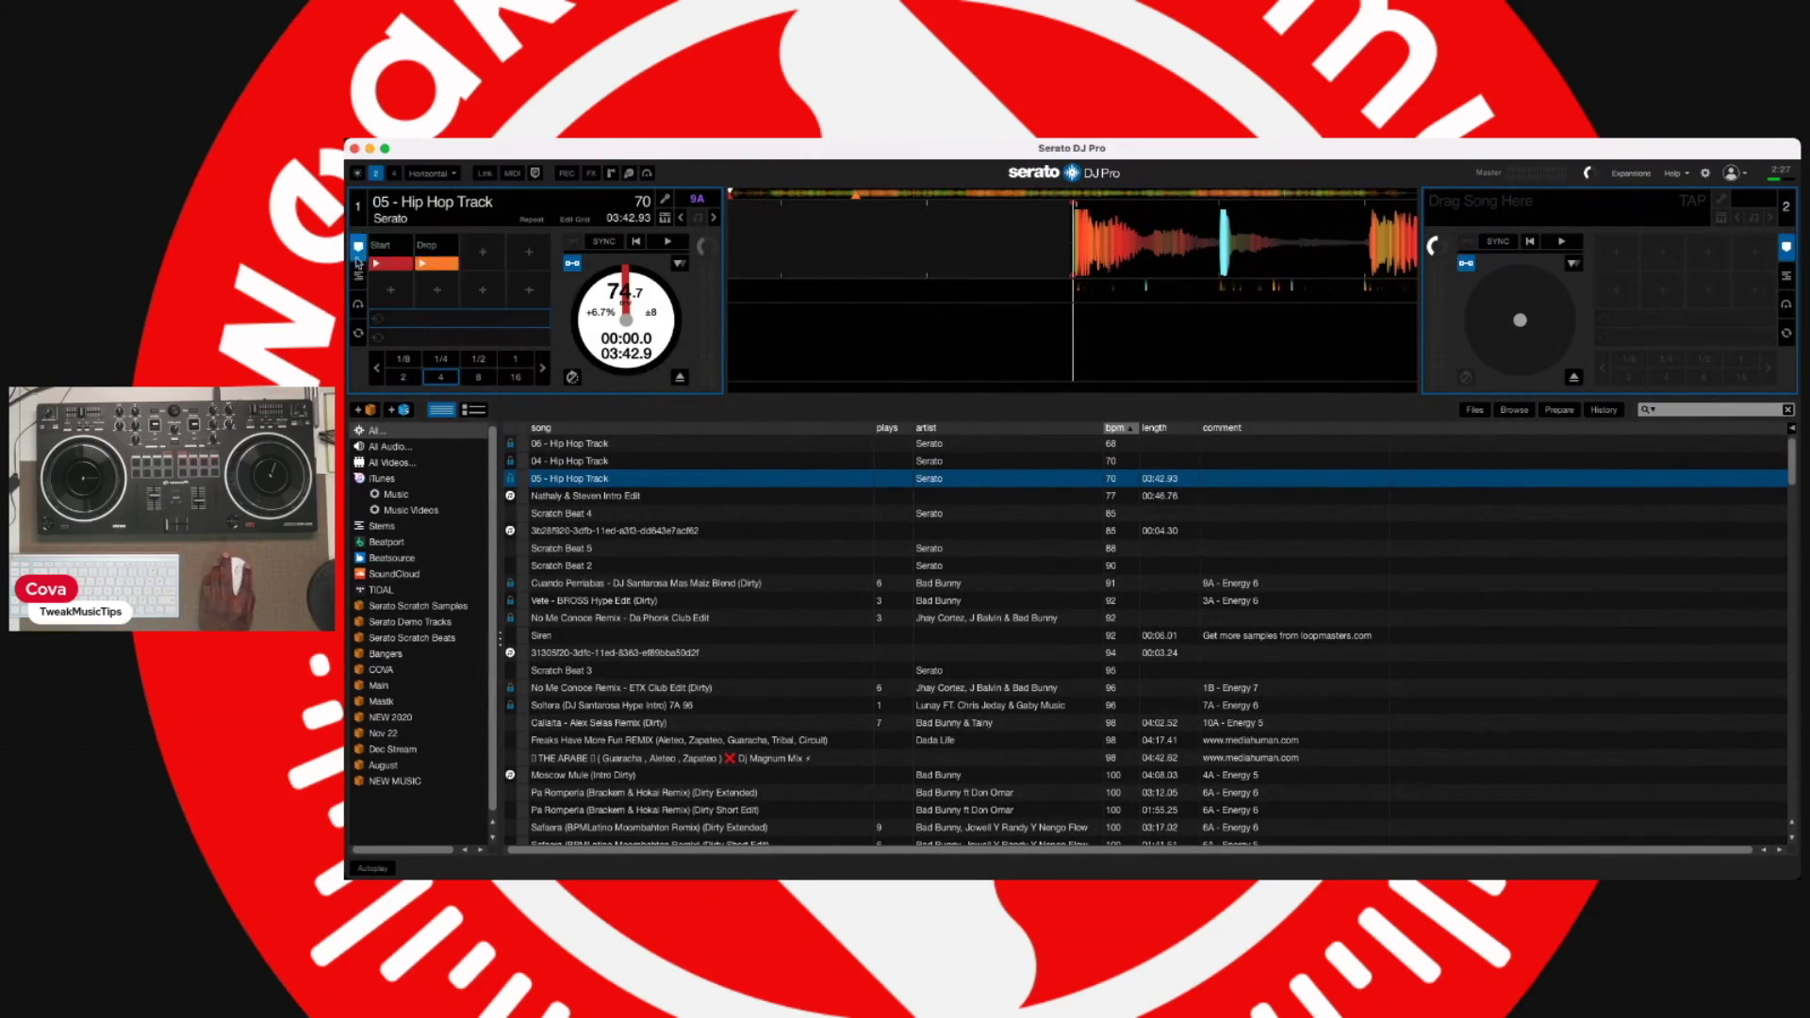
pyautogui.click(359, 277)
pyautogui.click(358, 248)
pyautogui.click(359, 276)
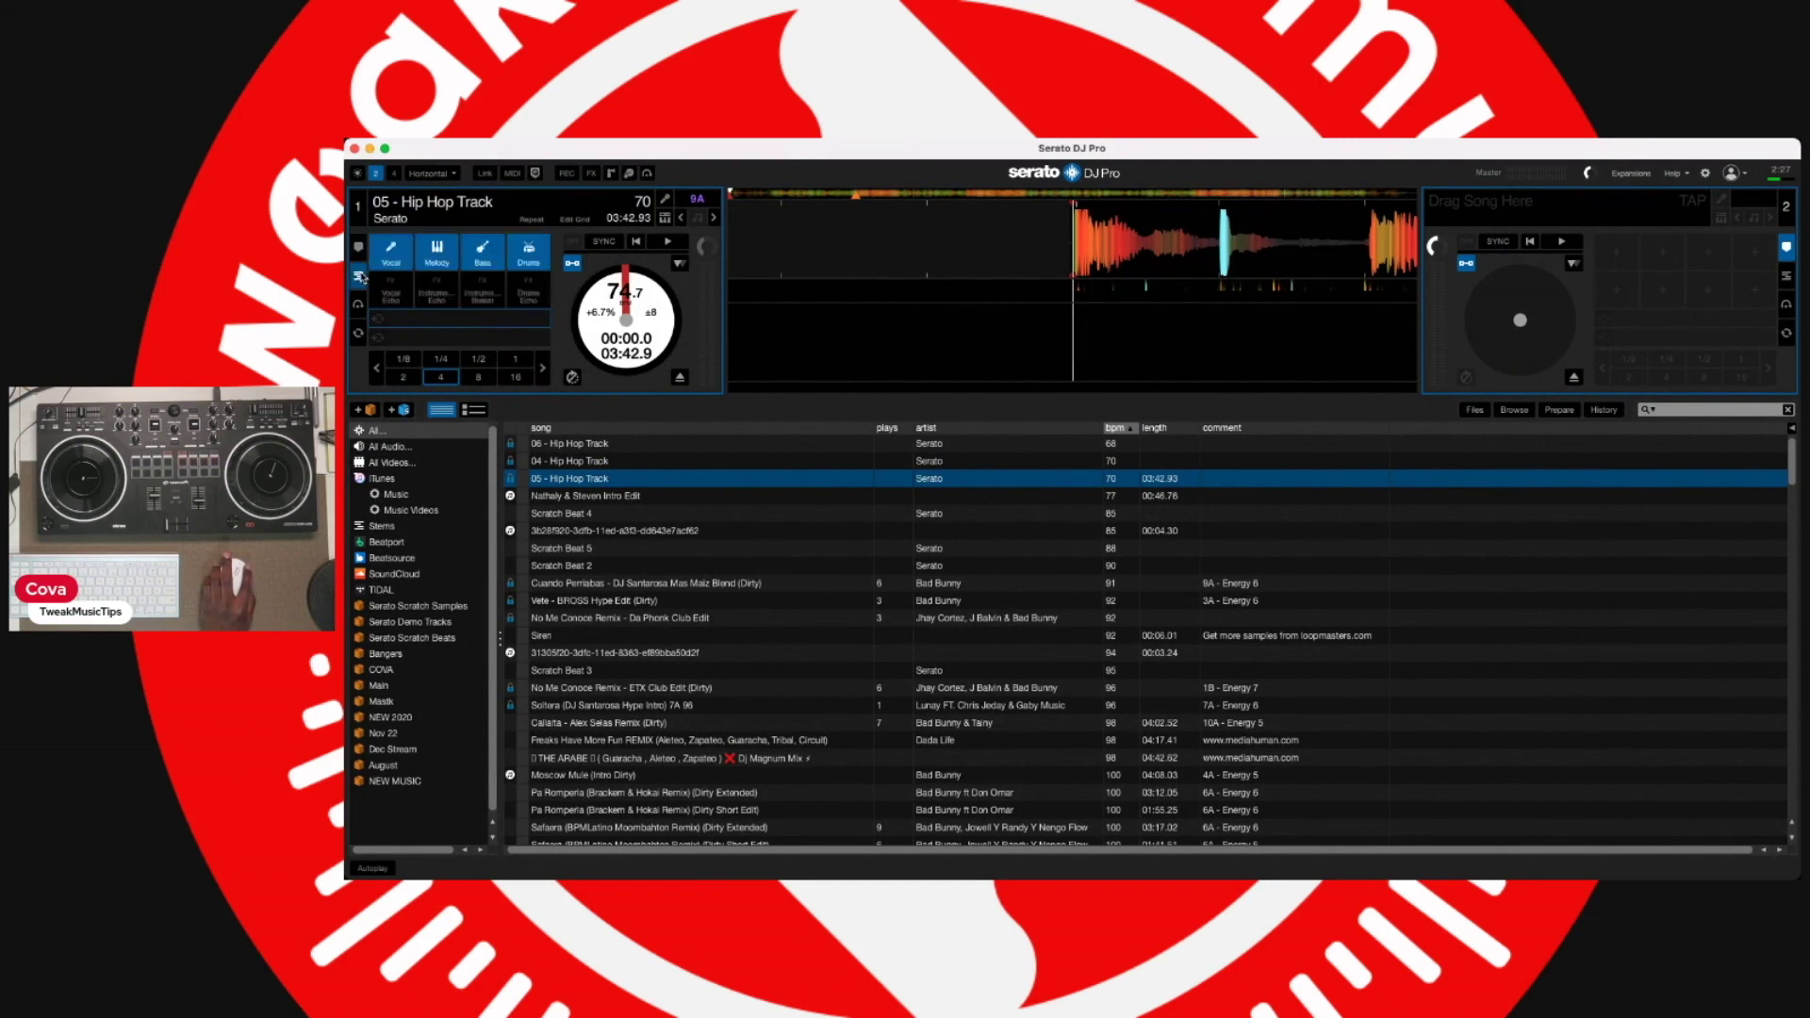
pyautogui.click(358, 248)
pyautogui.click(359, 276)
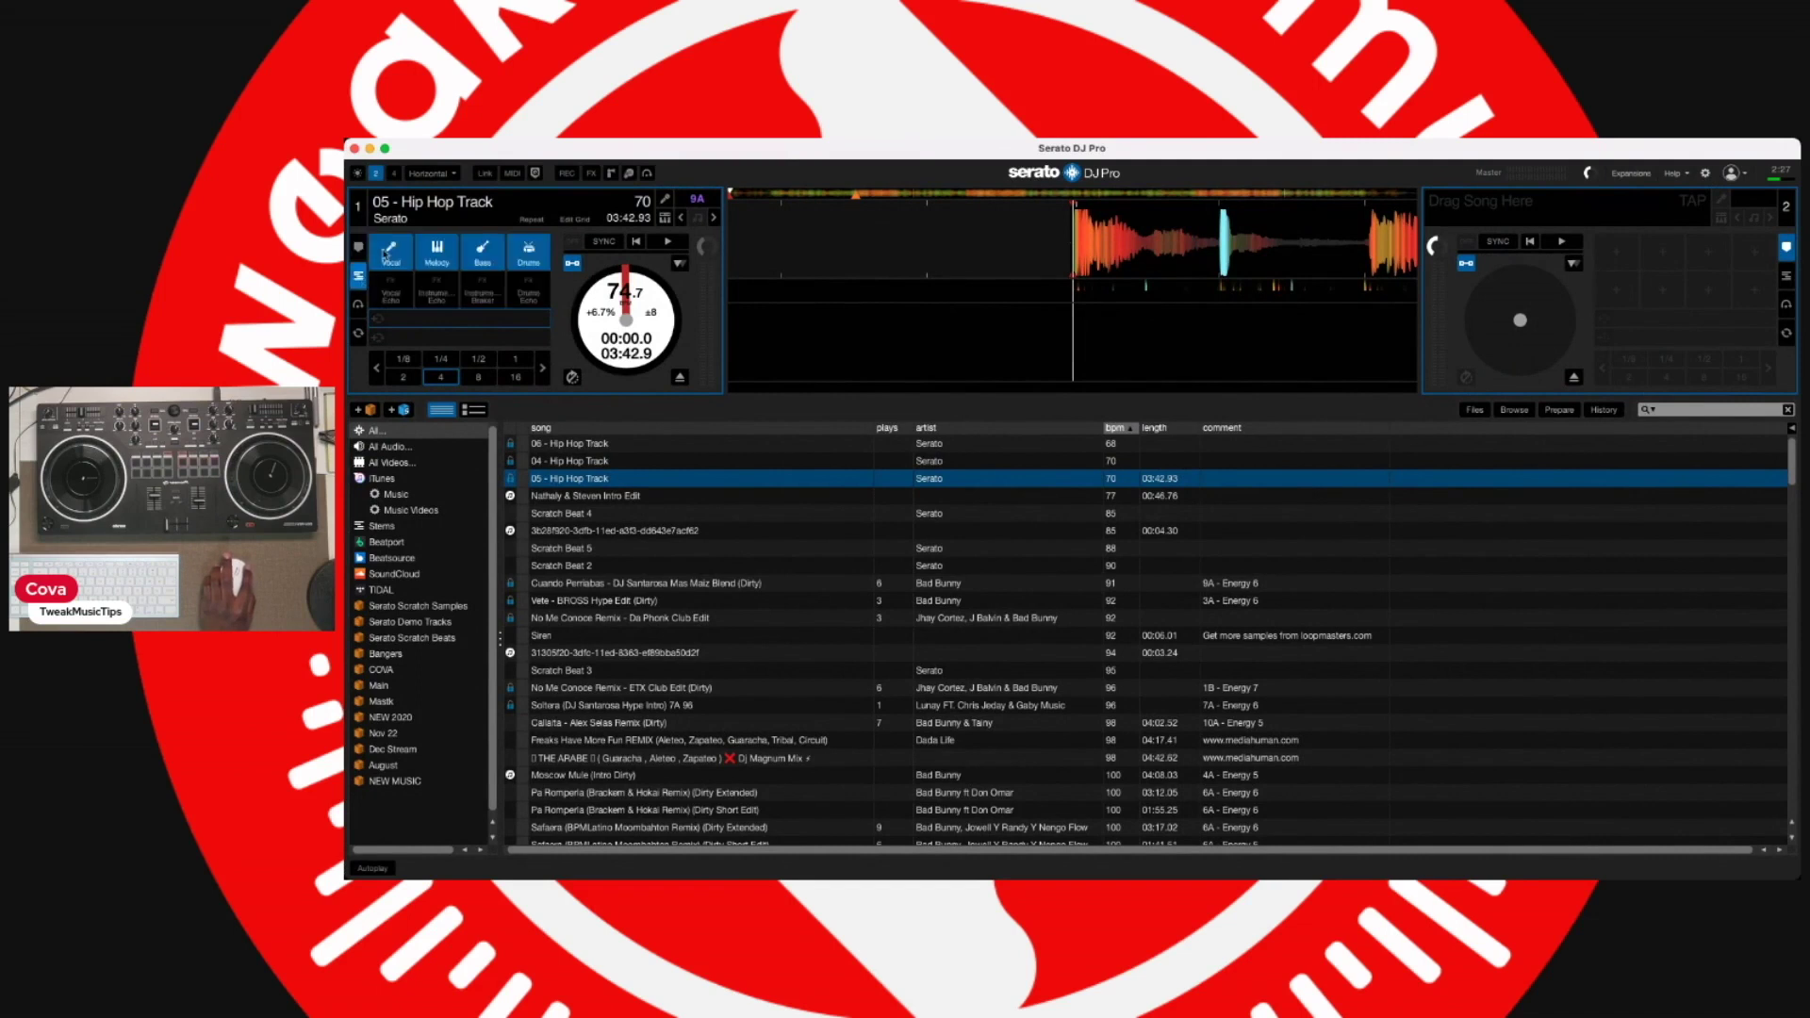
pyautogui.click(512, 173)
pyautogui.click(392, 248)
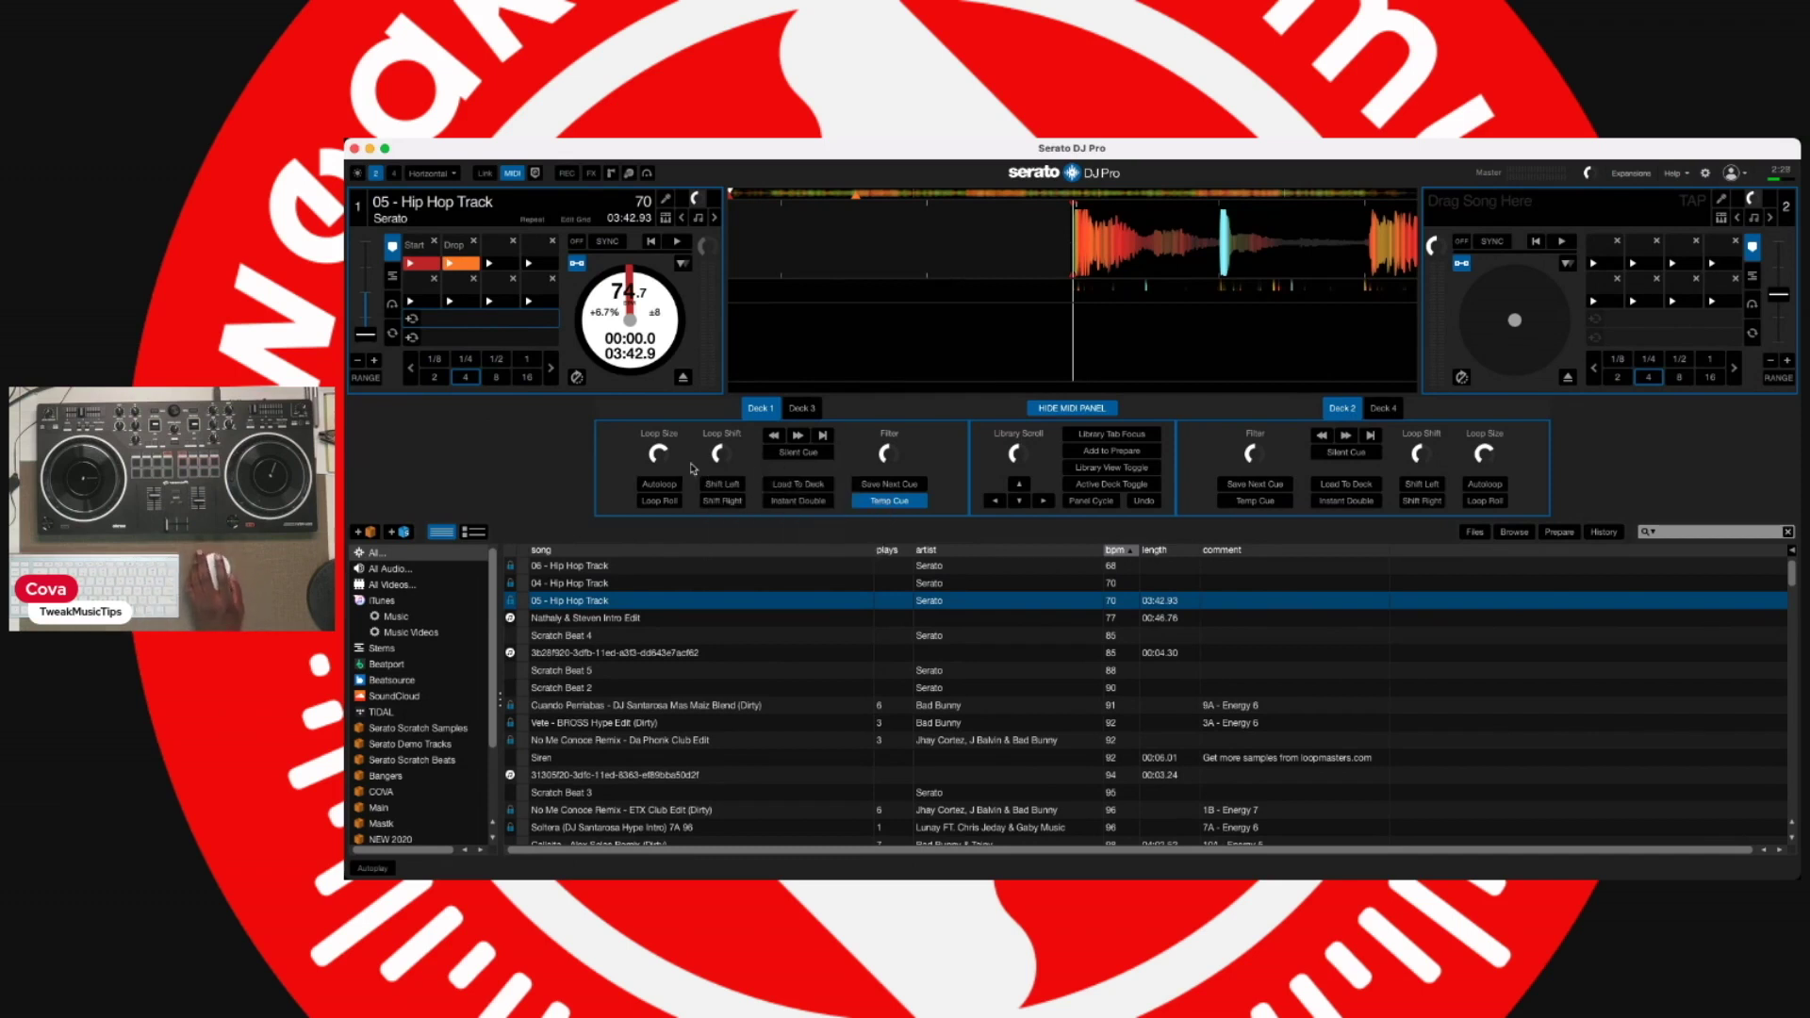
# - Show deck 1's Vocal, Melody, Bass and Drums stem pads in MIDI assign mode
pyautogui.click(393, 281)
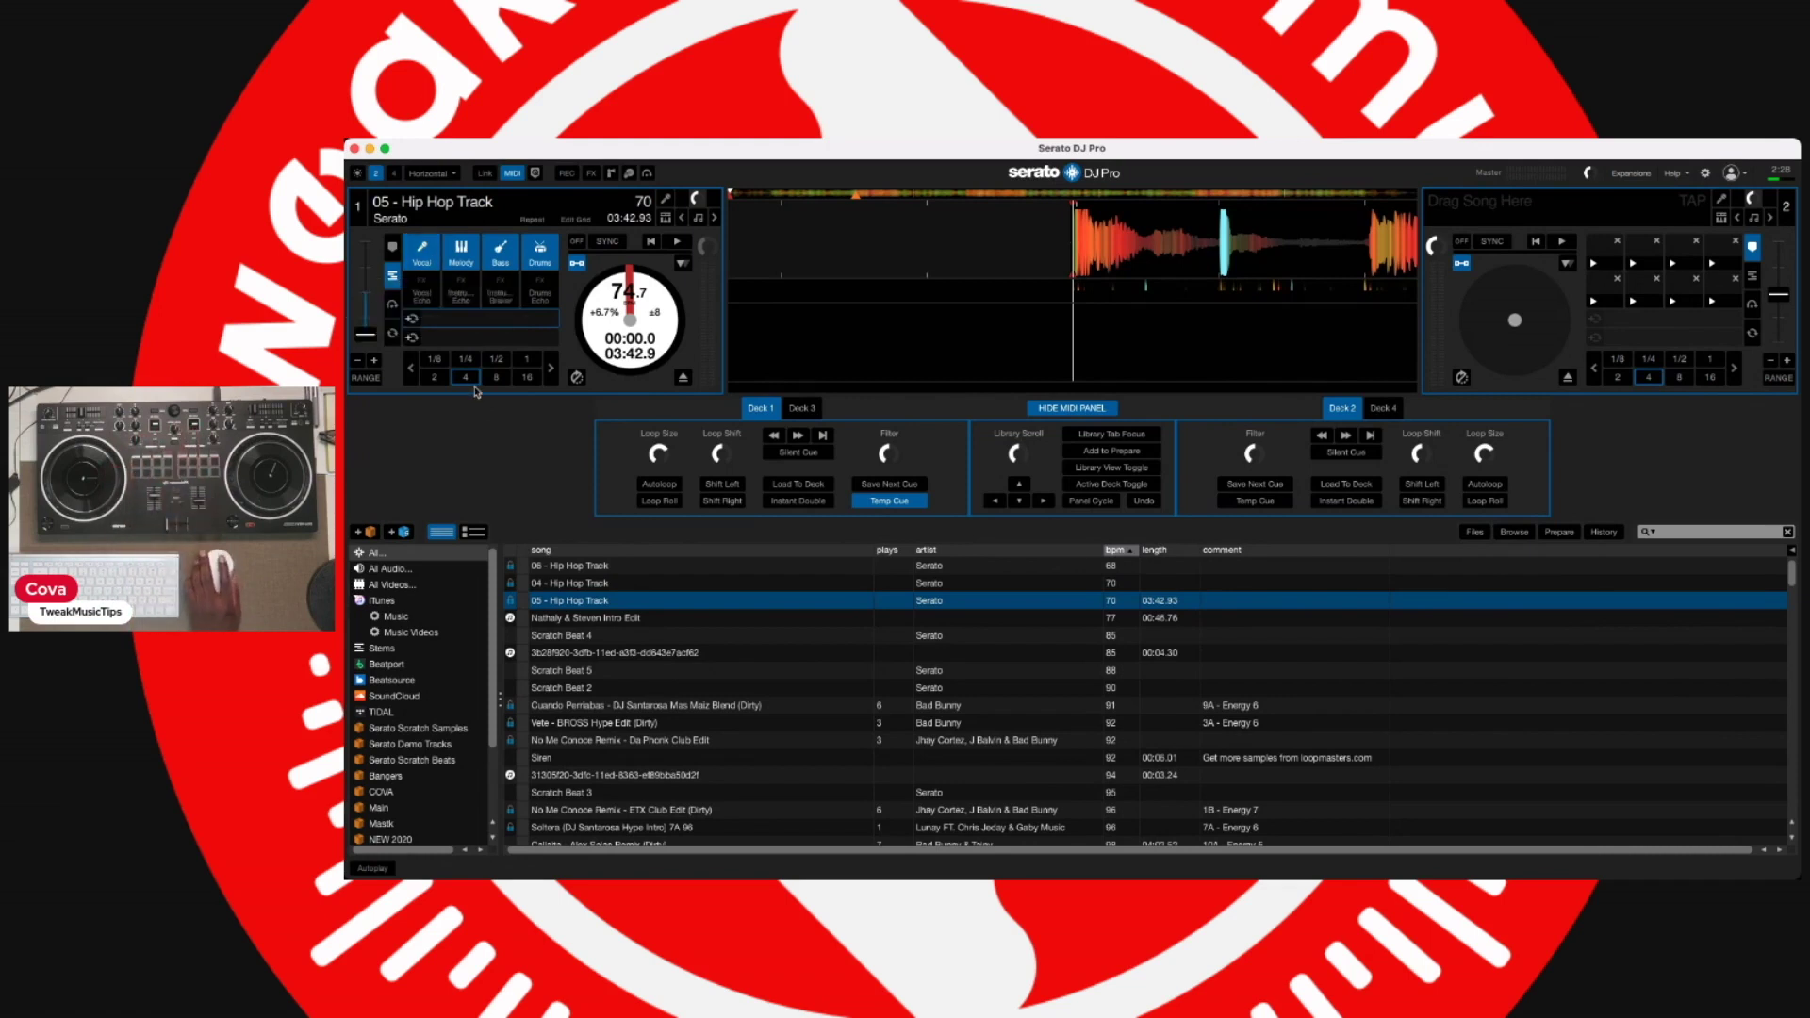
# - Map deck 1's Vocal, Melody, Bass and Drums stem toggles to controller pads, overwriting Melody
pyautogui.click(426, 252)
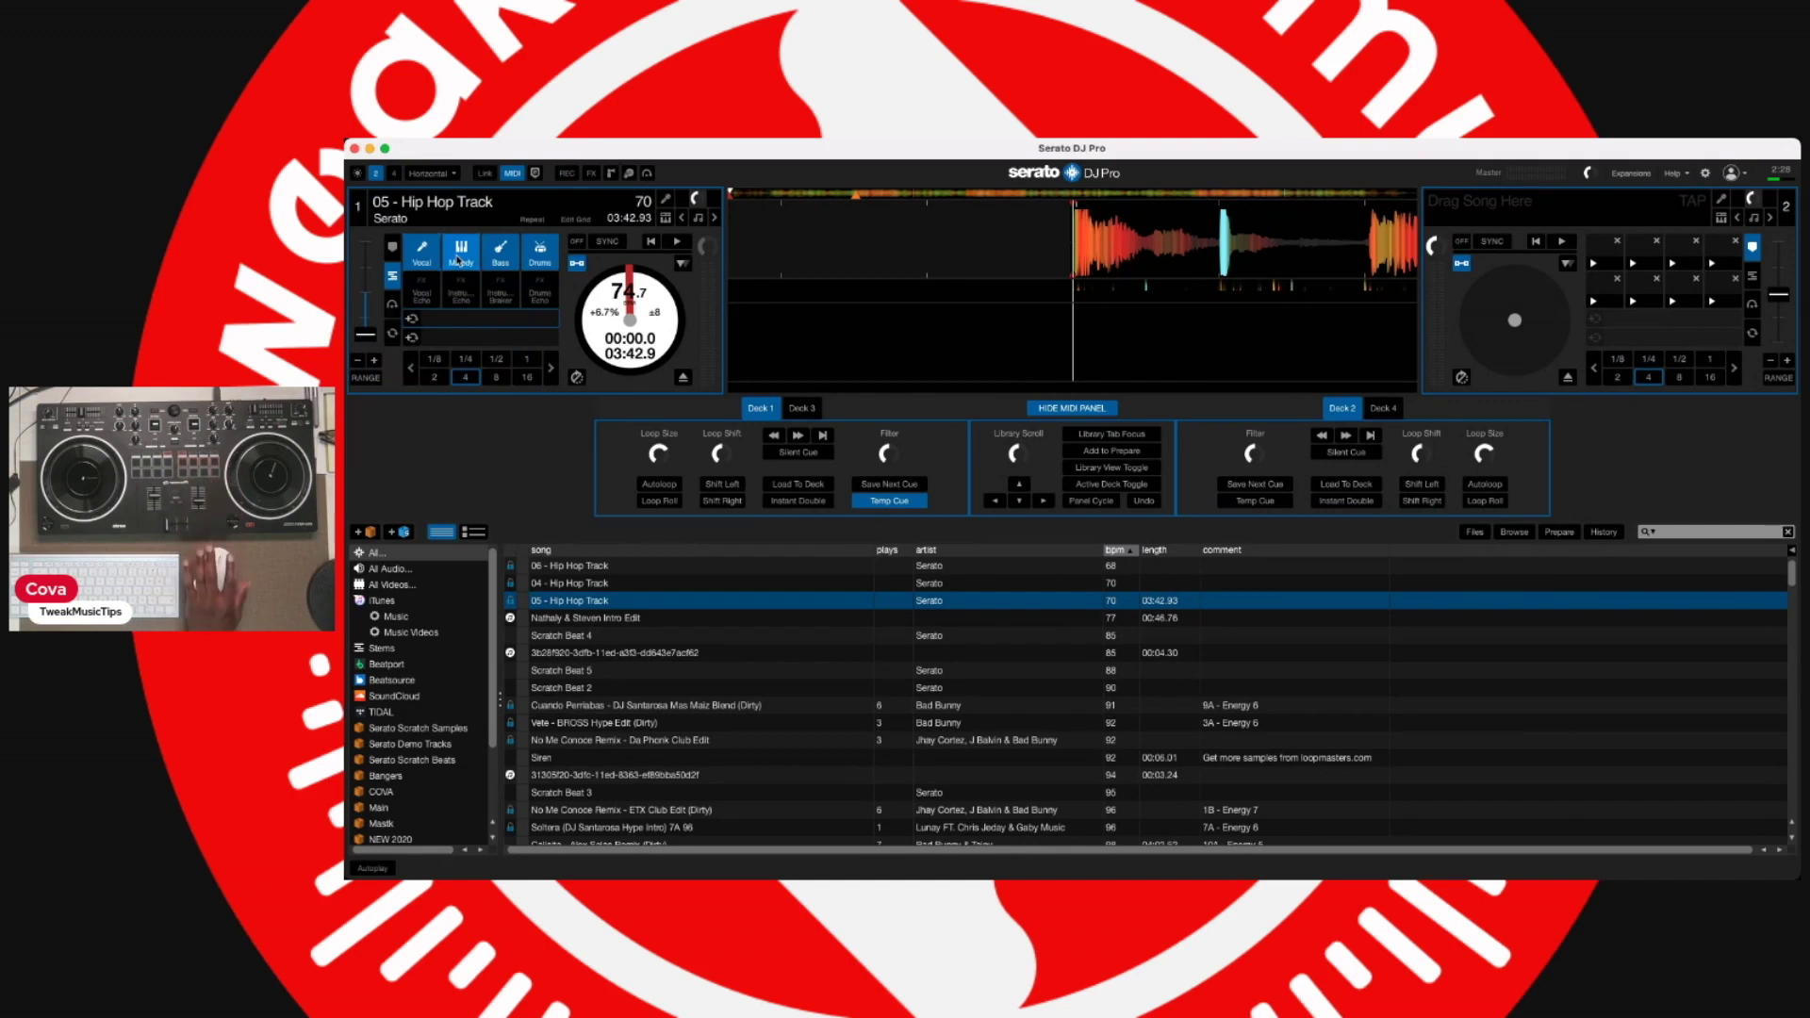
pyautogui.click(469, 252)
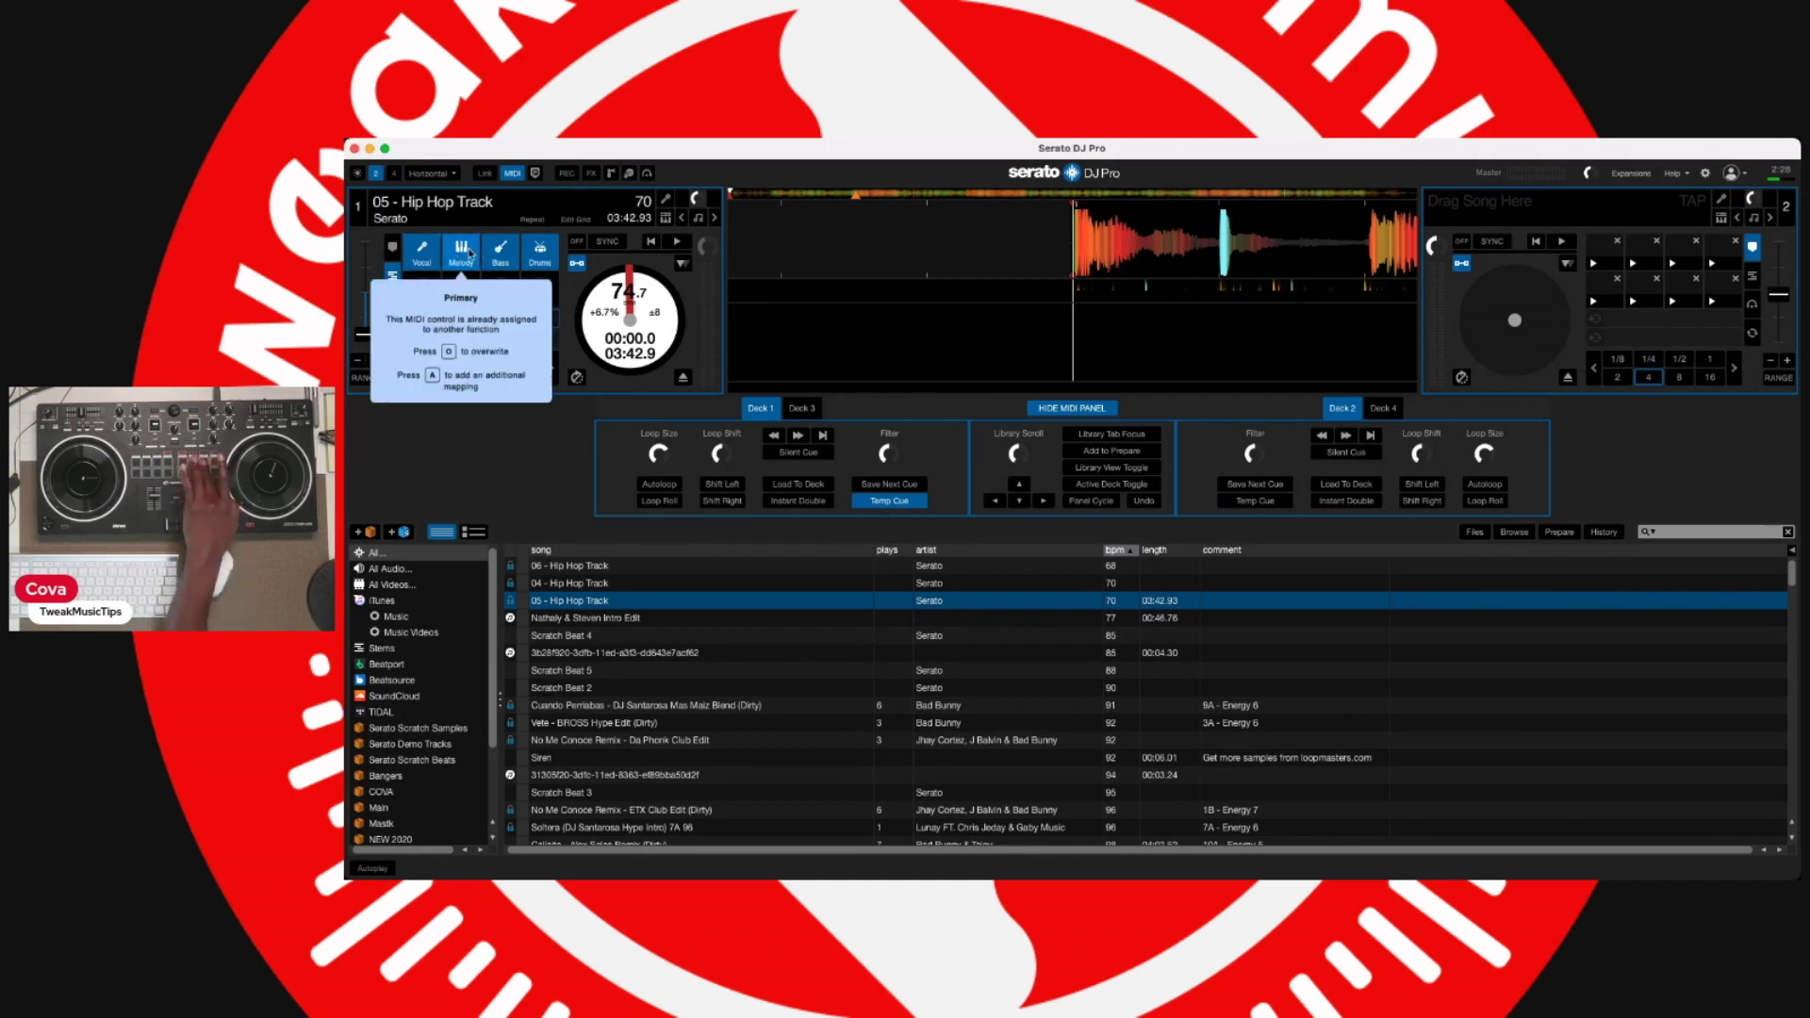
pyautogui.press('o')
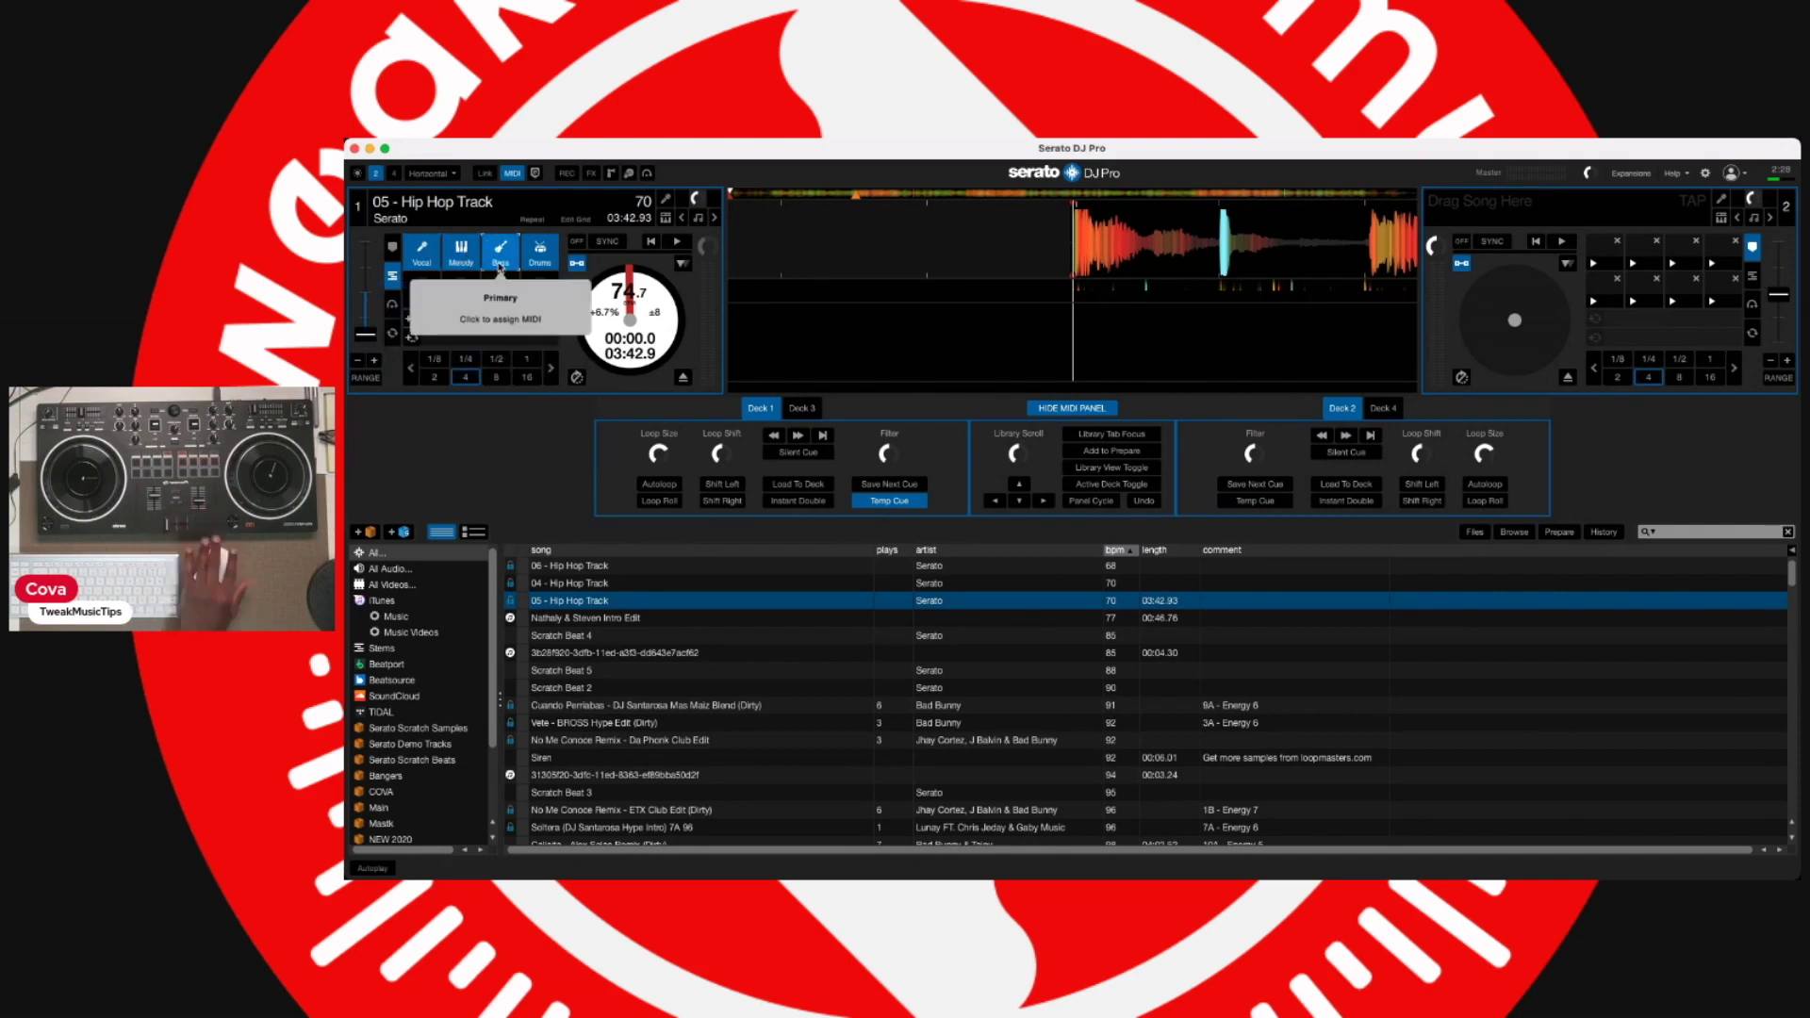
pyautogui.click(500, 267)
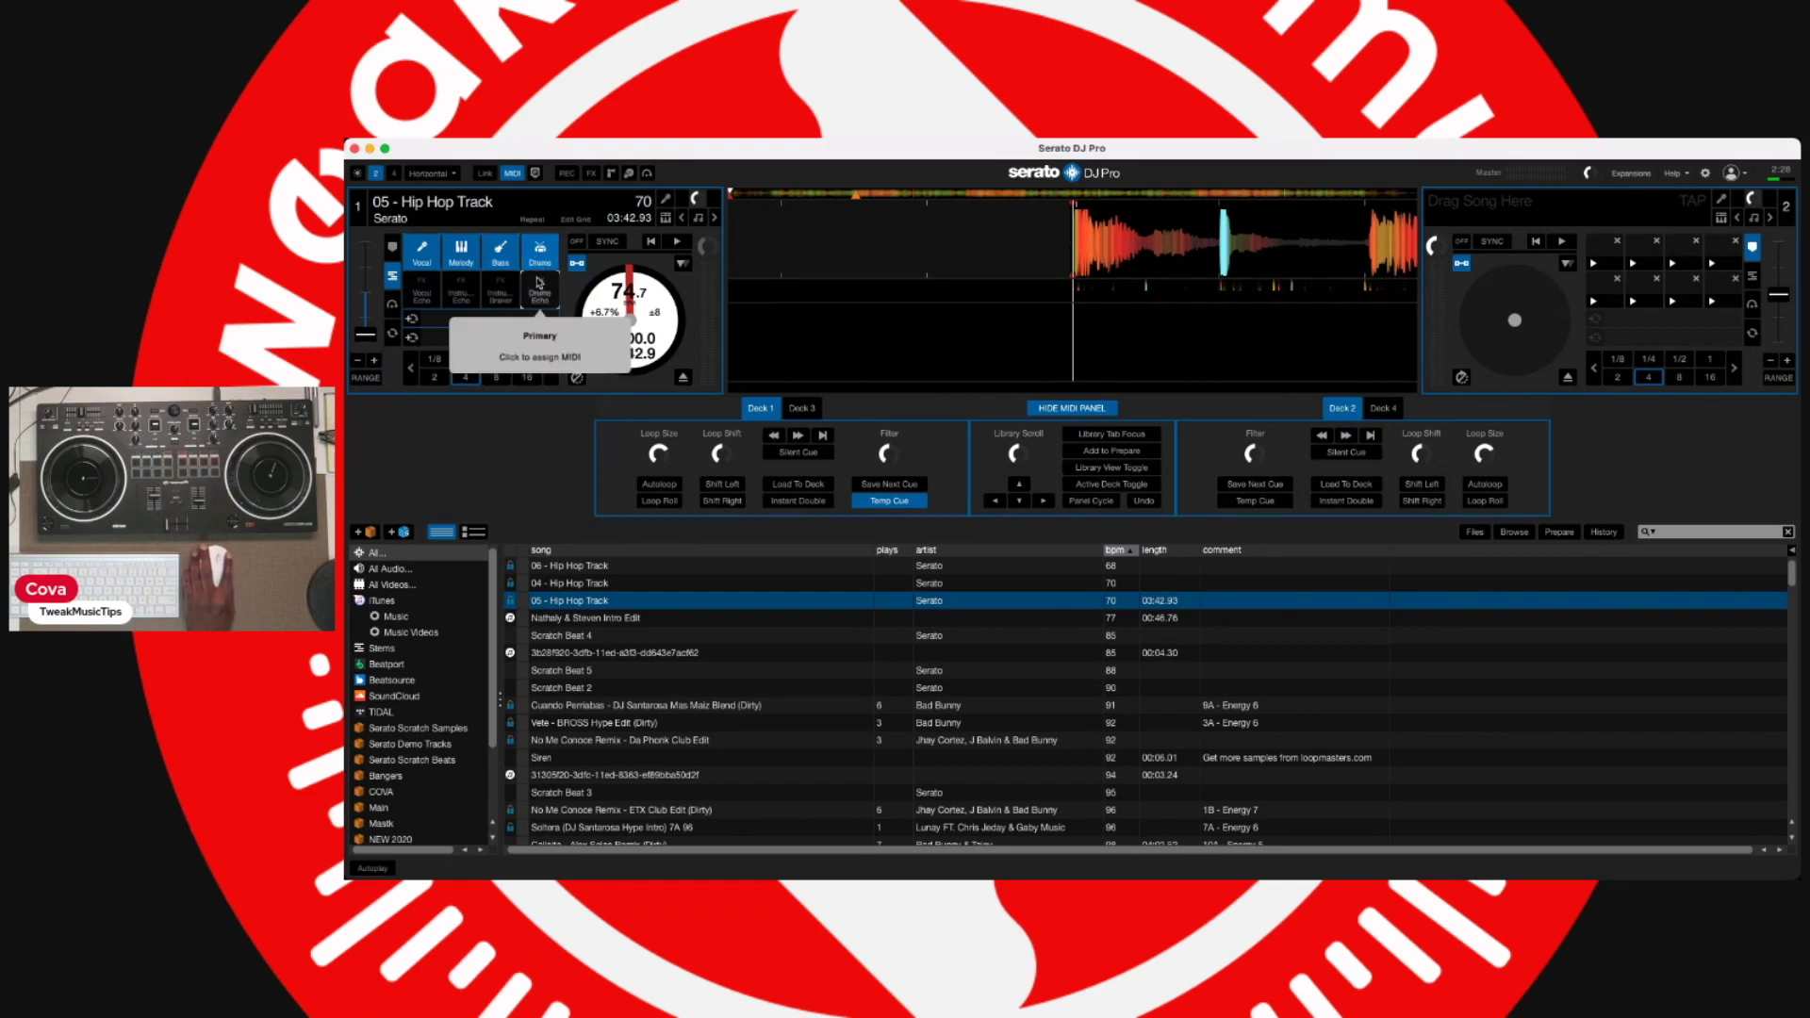
pyautogui.click(539, 263)
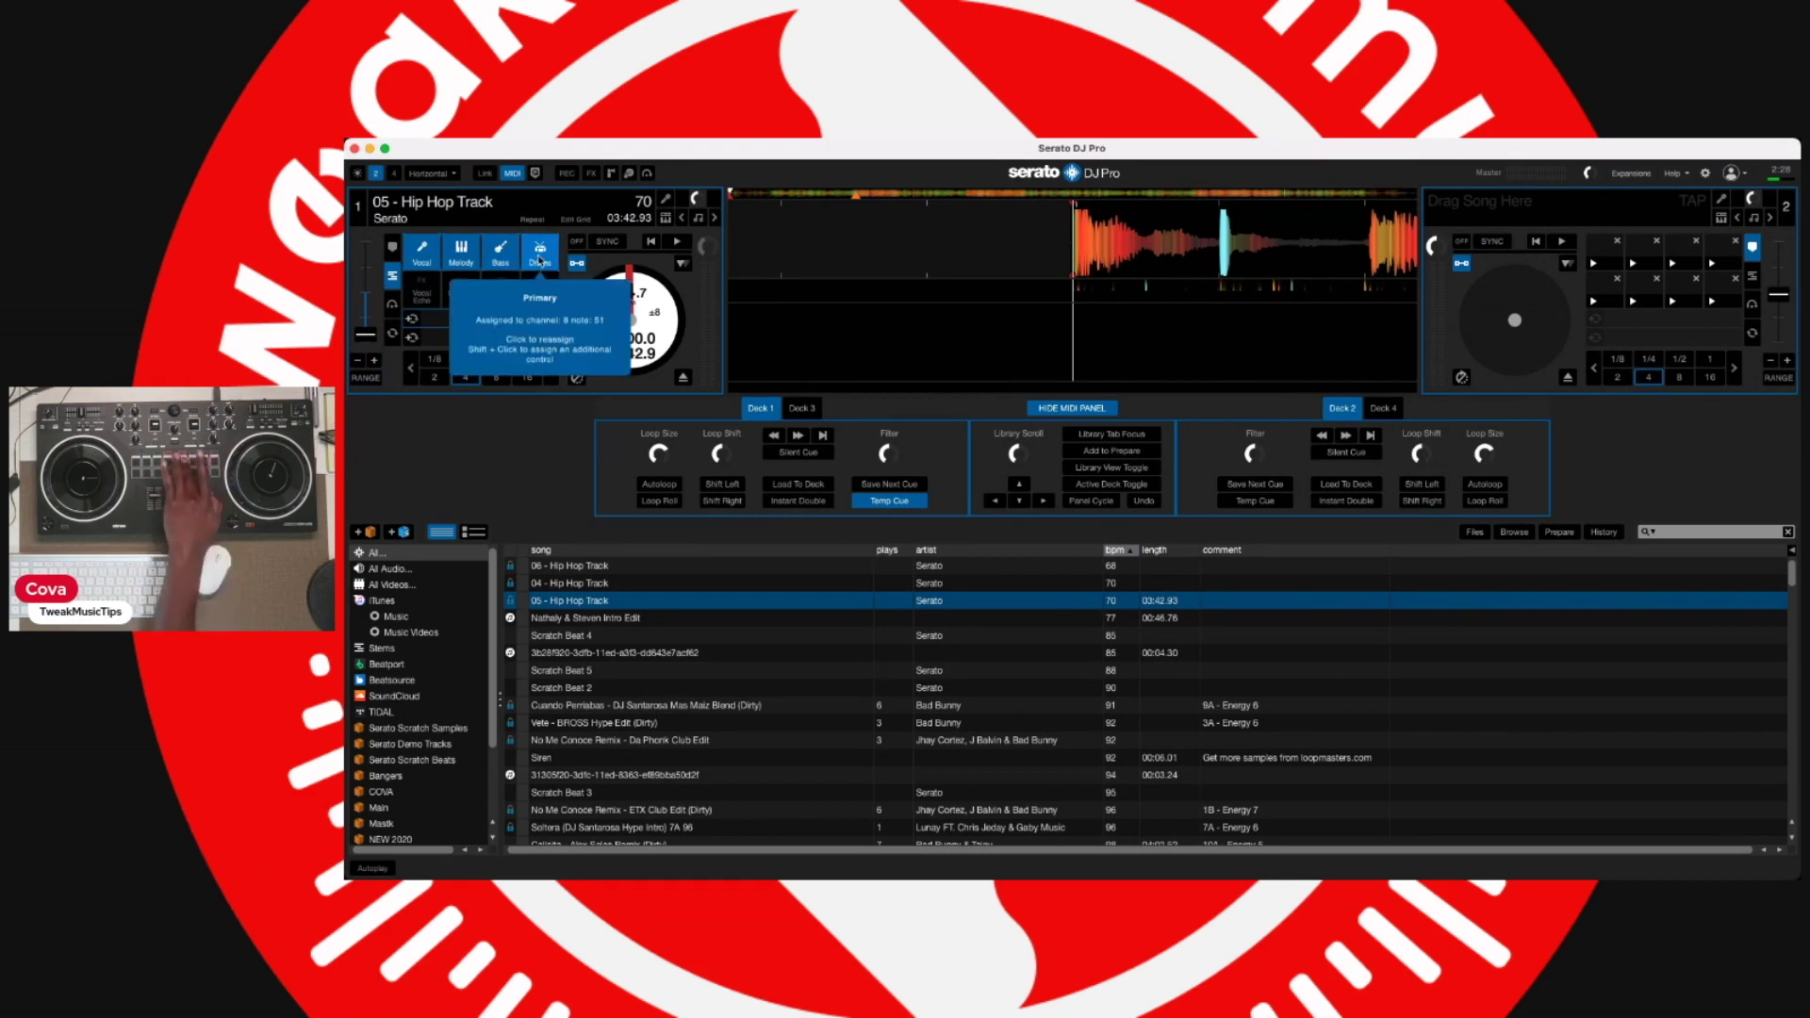
# - Map the Vocal Echo, instrumental echo, instrumental braker and Drums Echo stem FX to pads
pyautogui.click(420, 298)
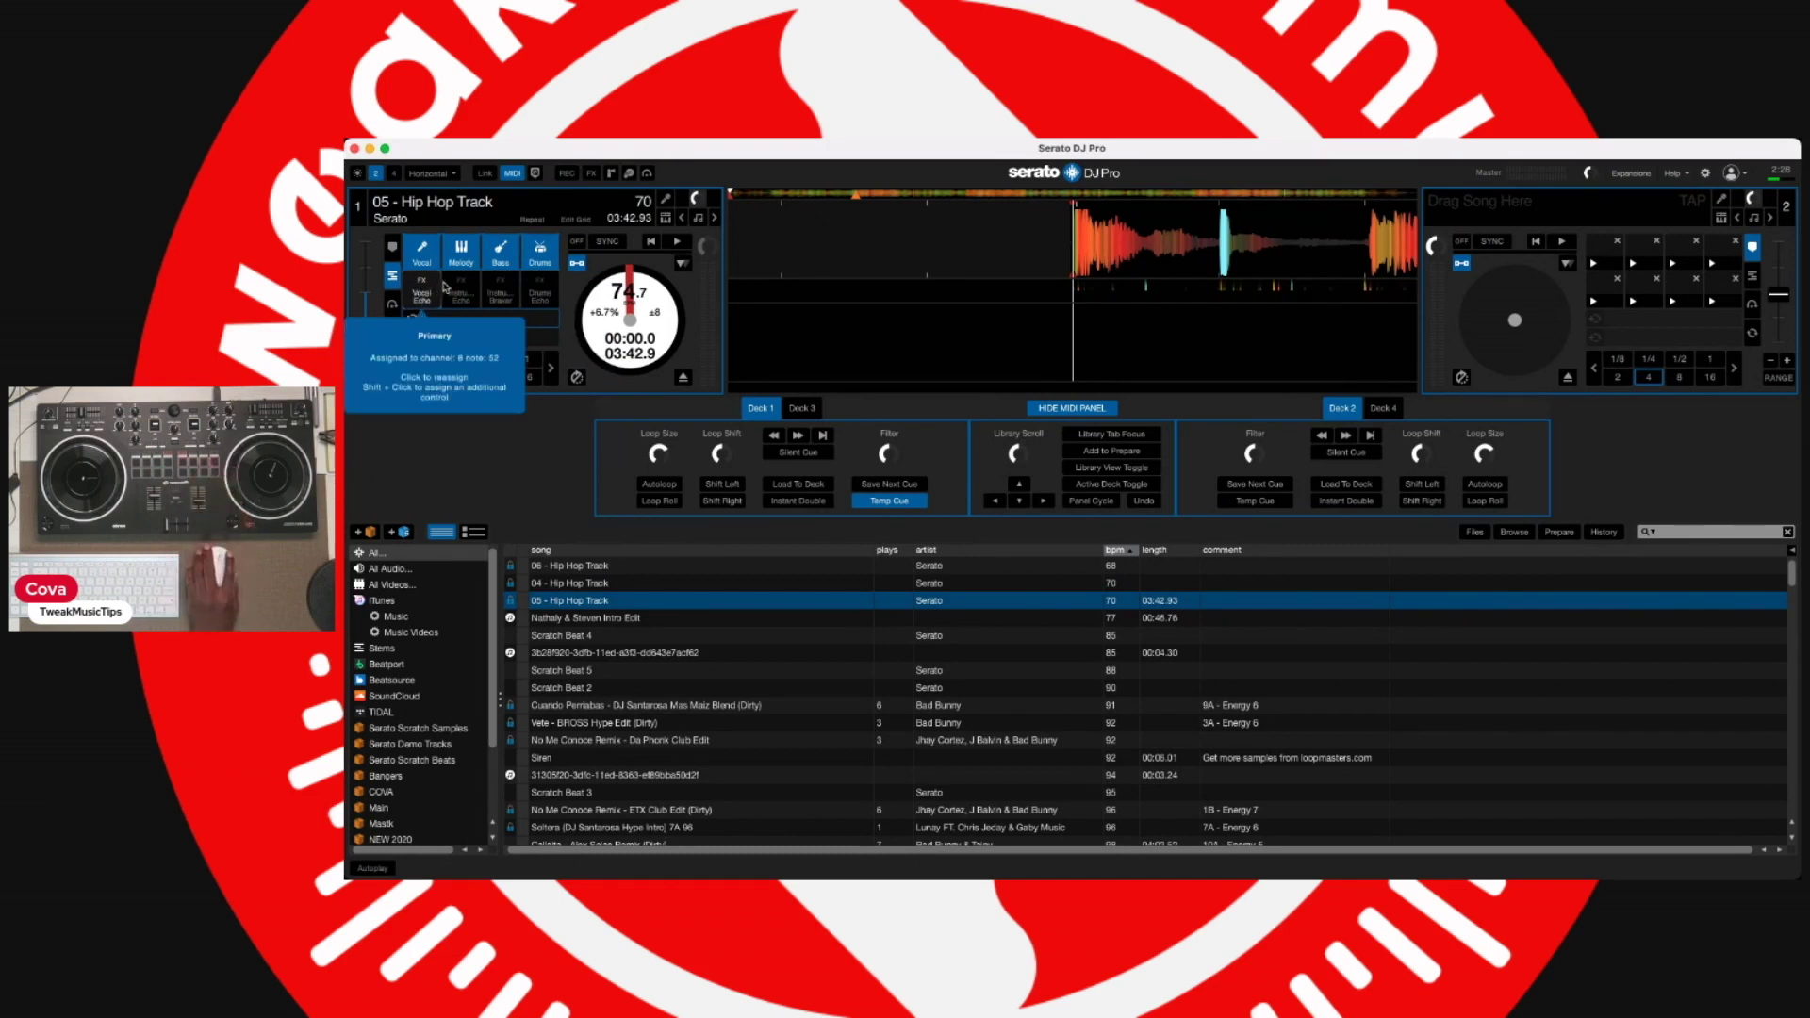
pyautogui.click(464, 300)
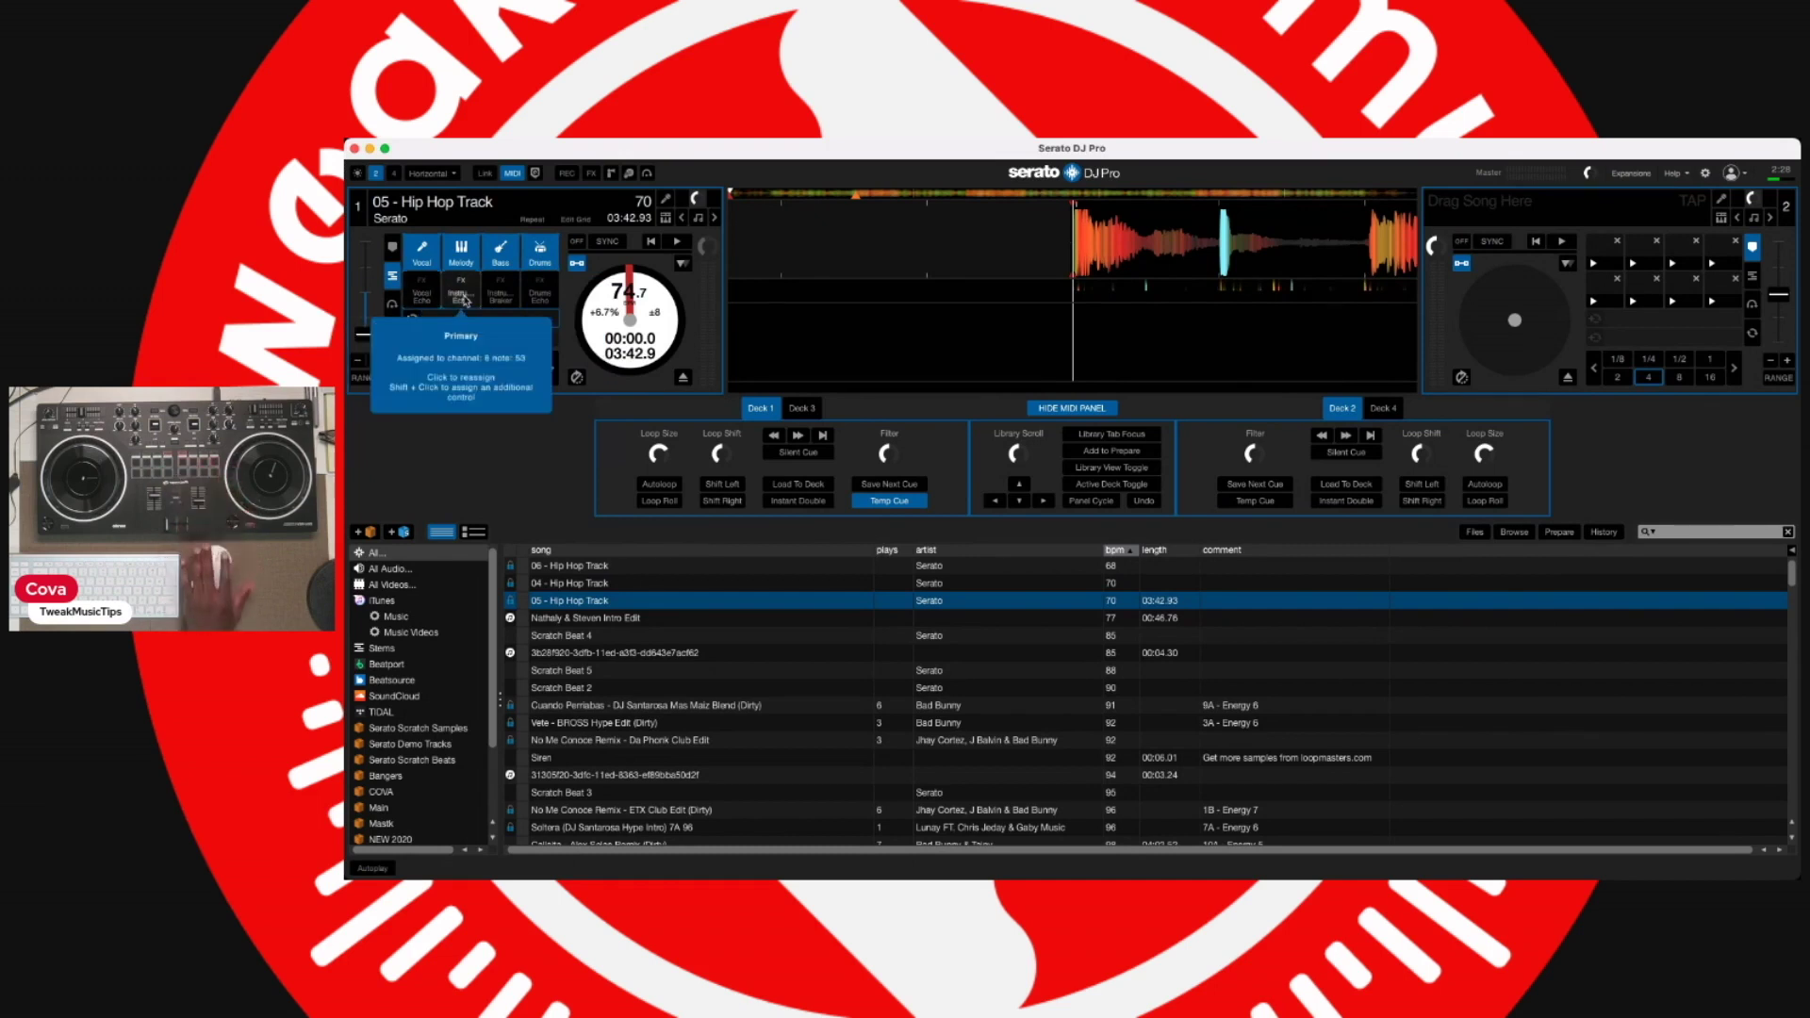
pyautogui.click(493, 299)
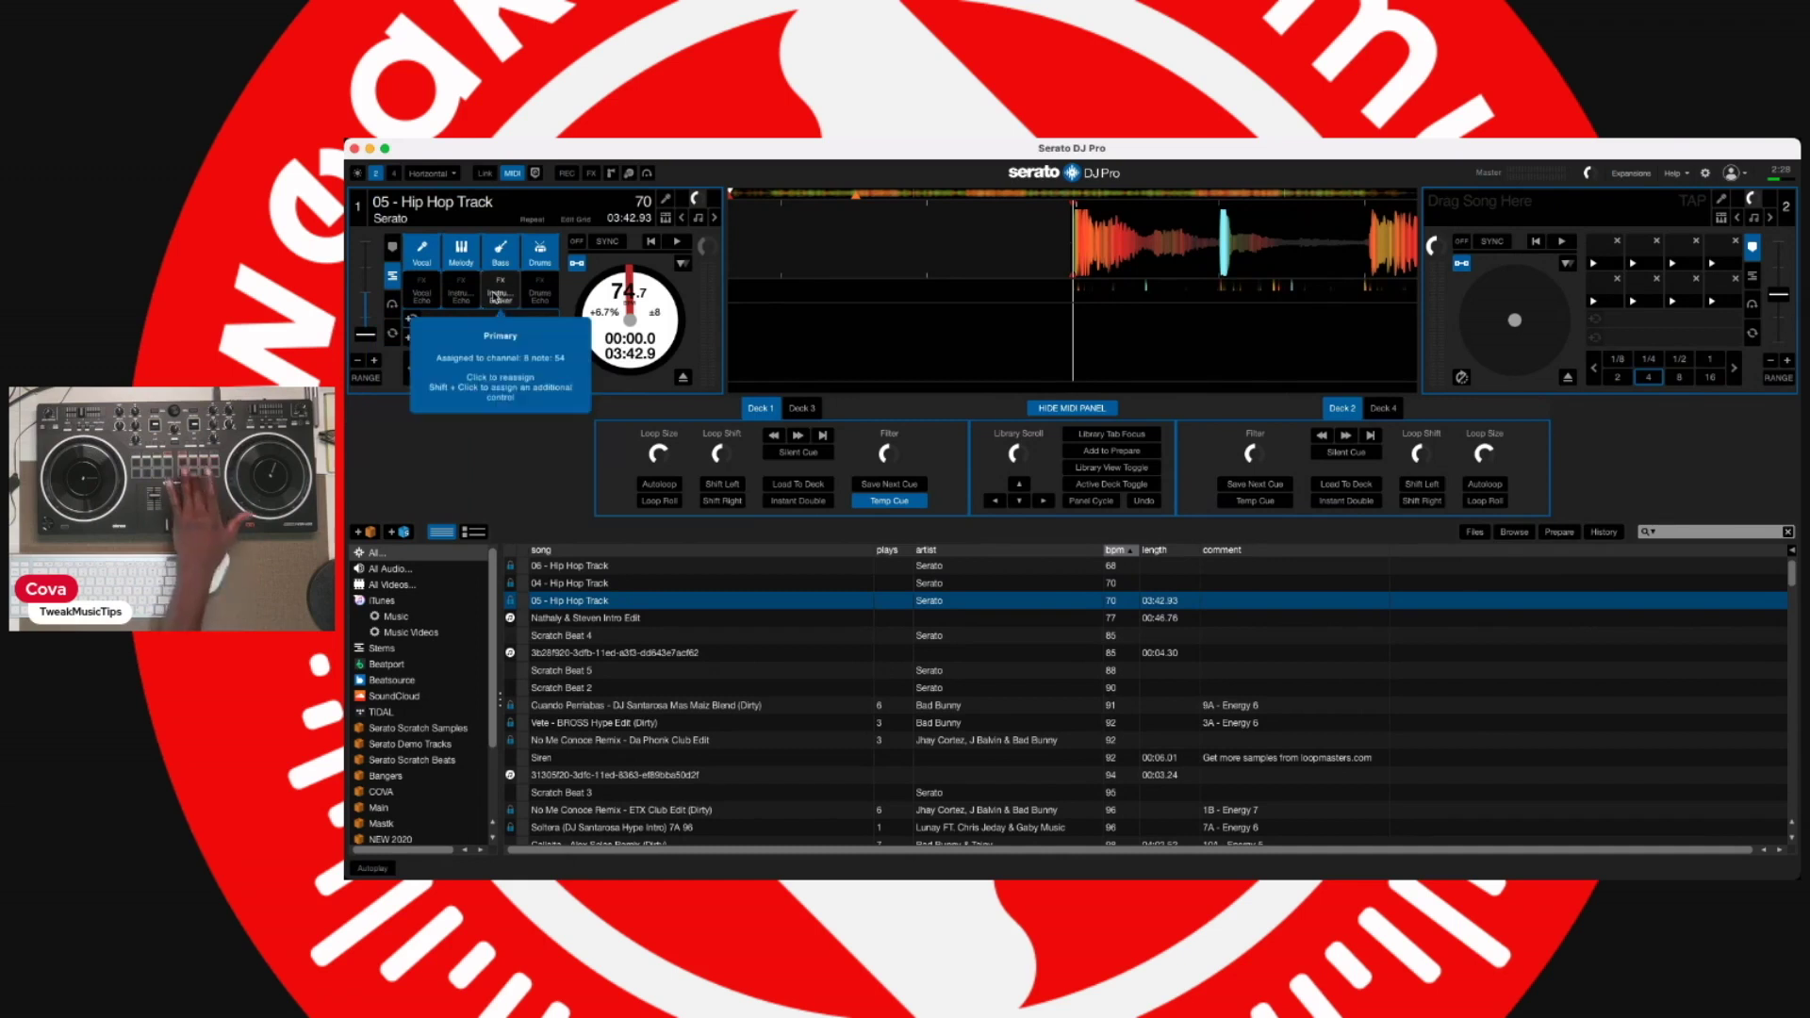
pyautogui.click(539, 298)
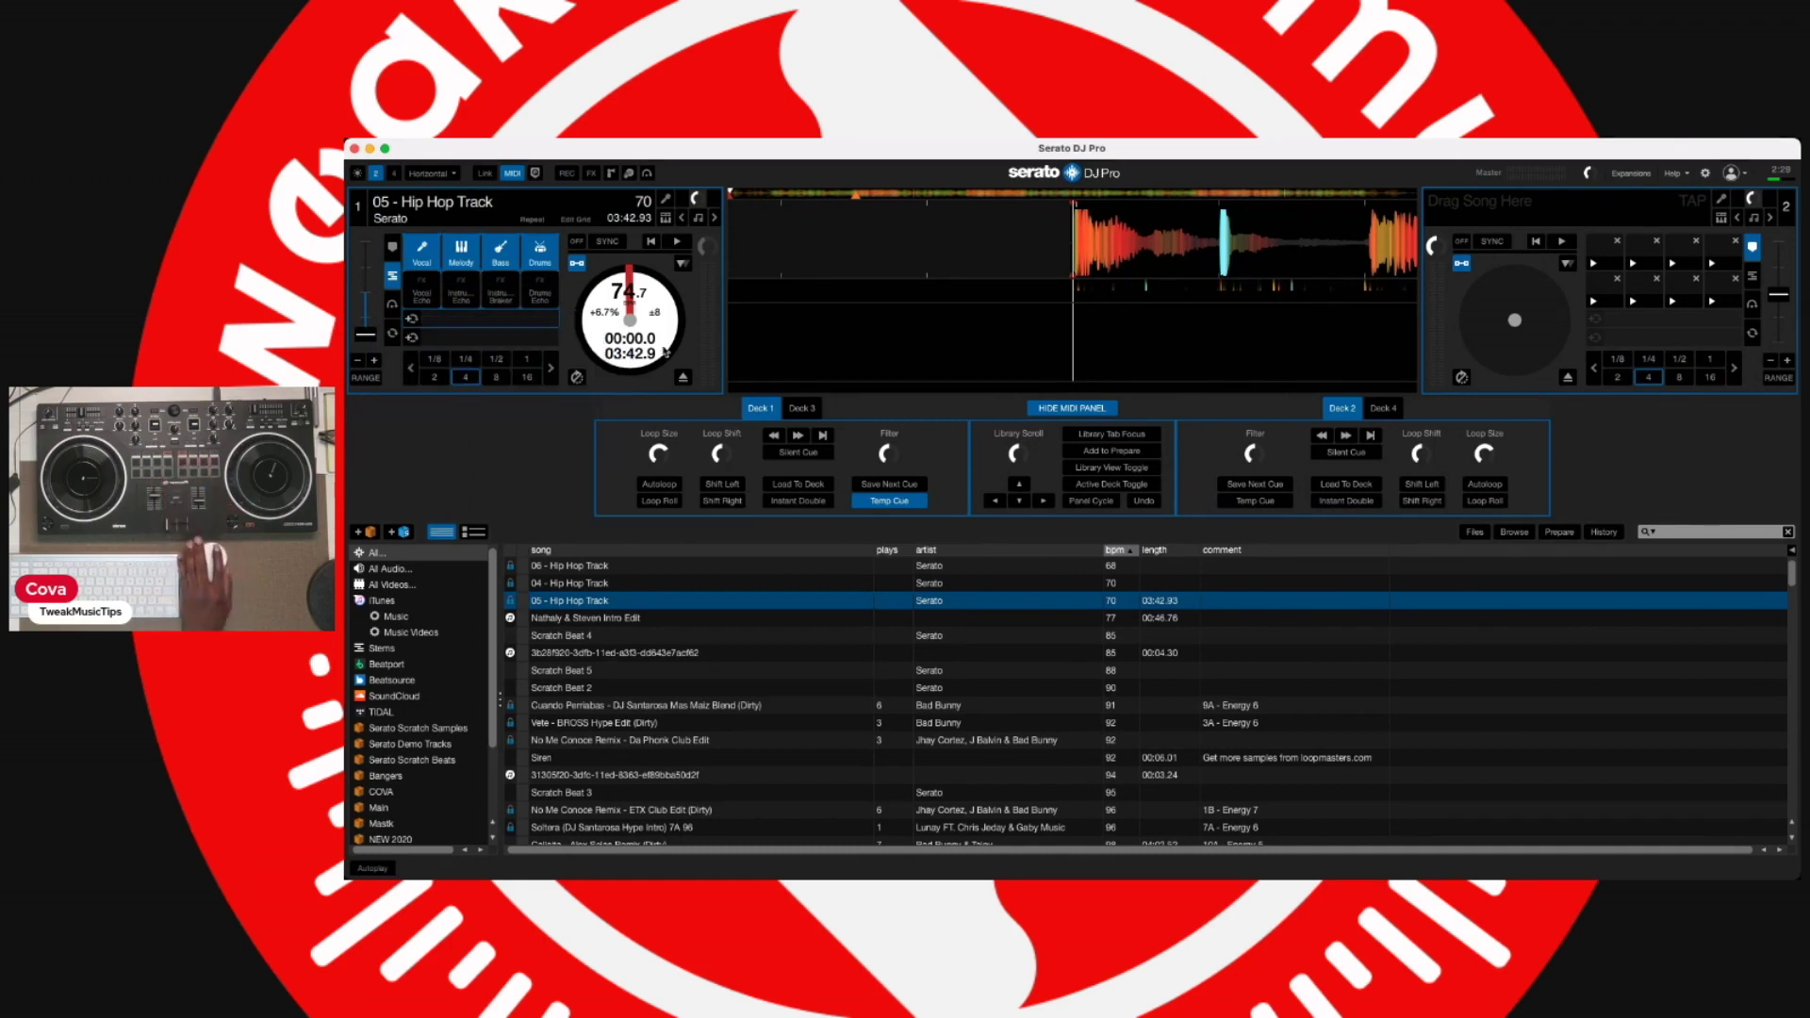
# - Select deck 1's stems pad mode, then mute Vocal, Melody and Bass from the controller
pyautogui.click(393, 277)
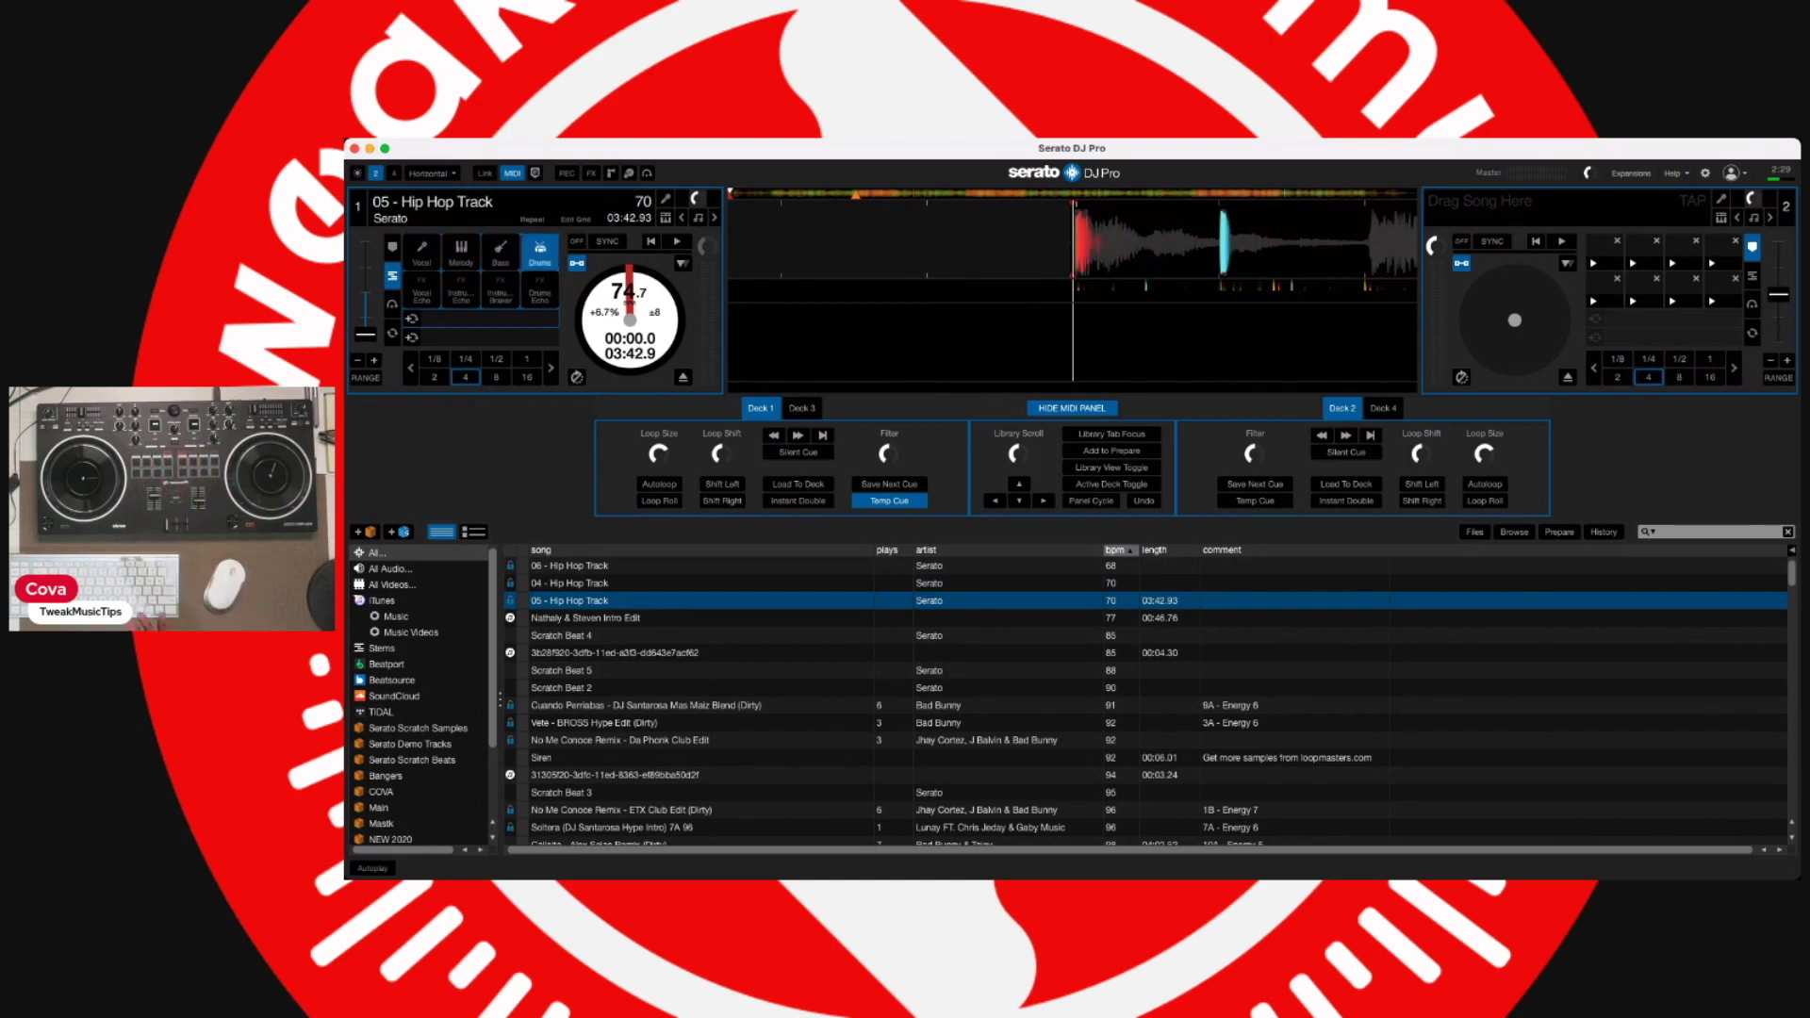
# - Exit MIDI assign to test the stem pads, re-enter it, and pick deck 1's Silent Cue
pyautogui.click(511, 173)
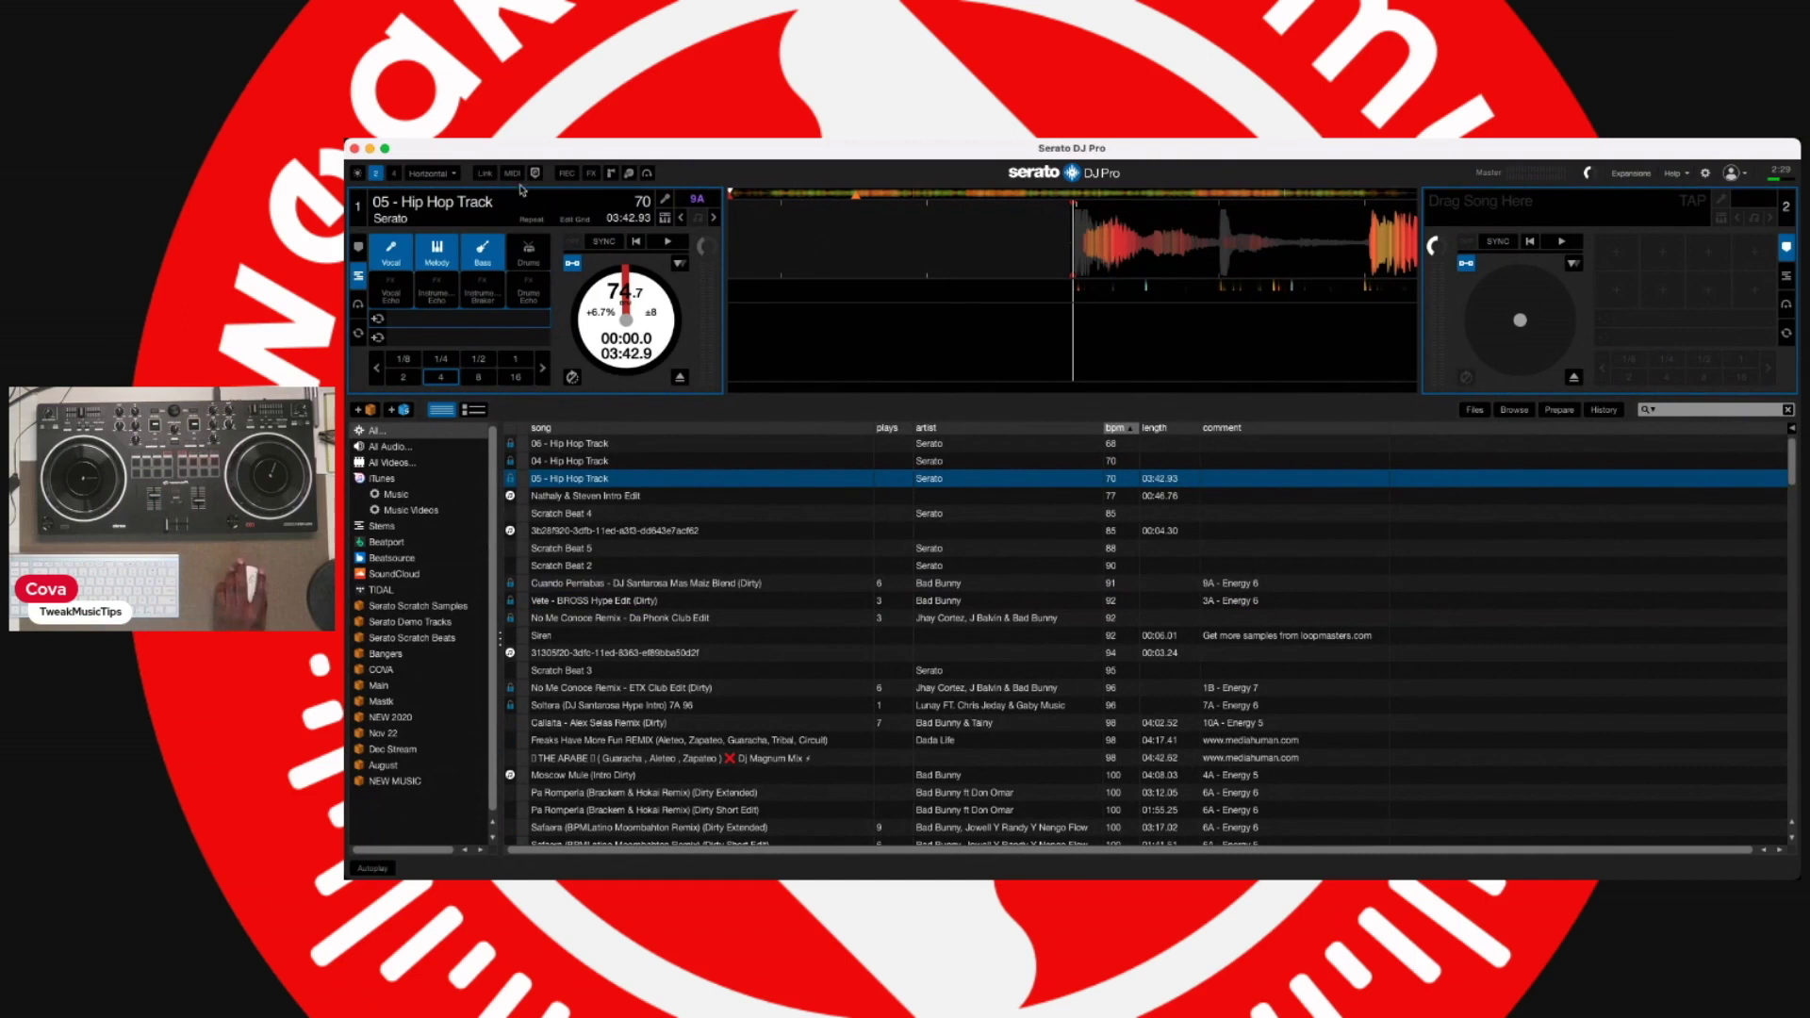
pyautogui.click(512, 173)
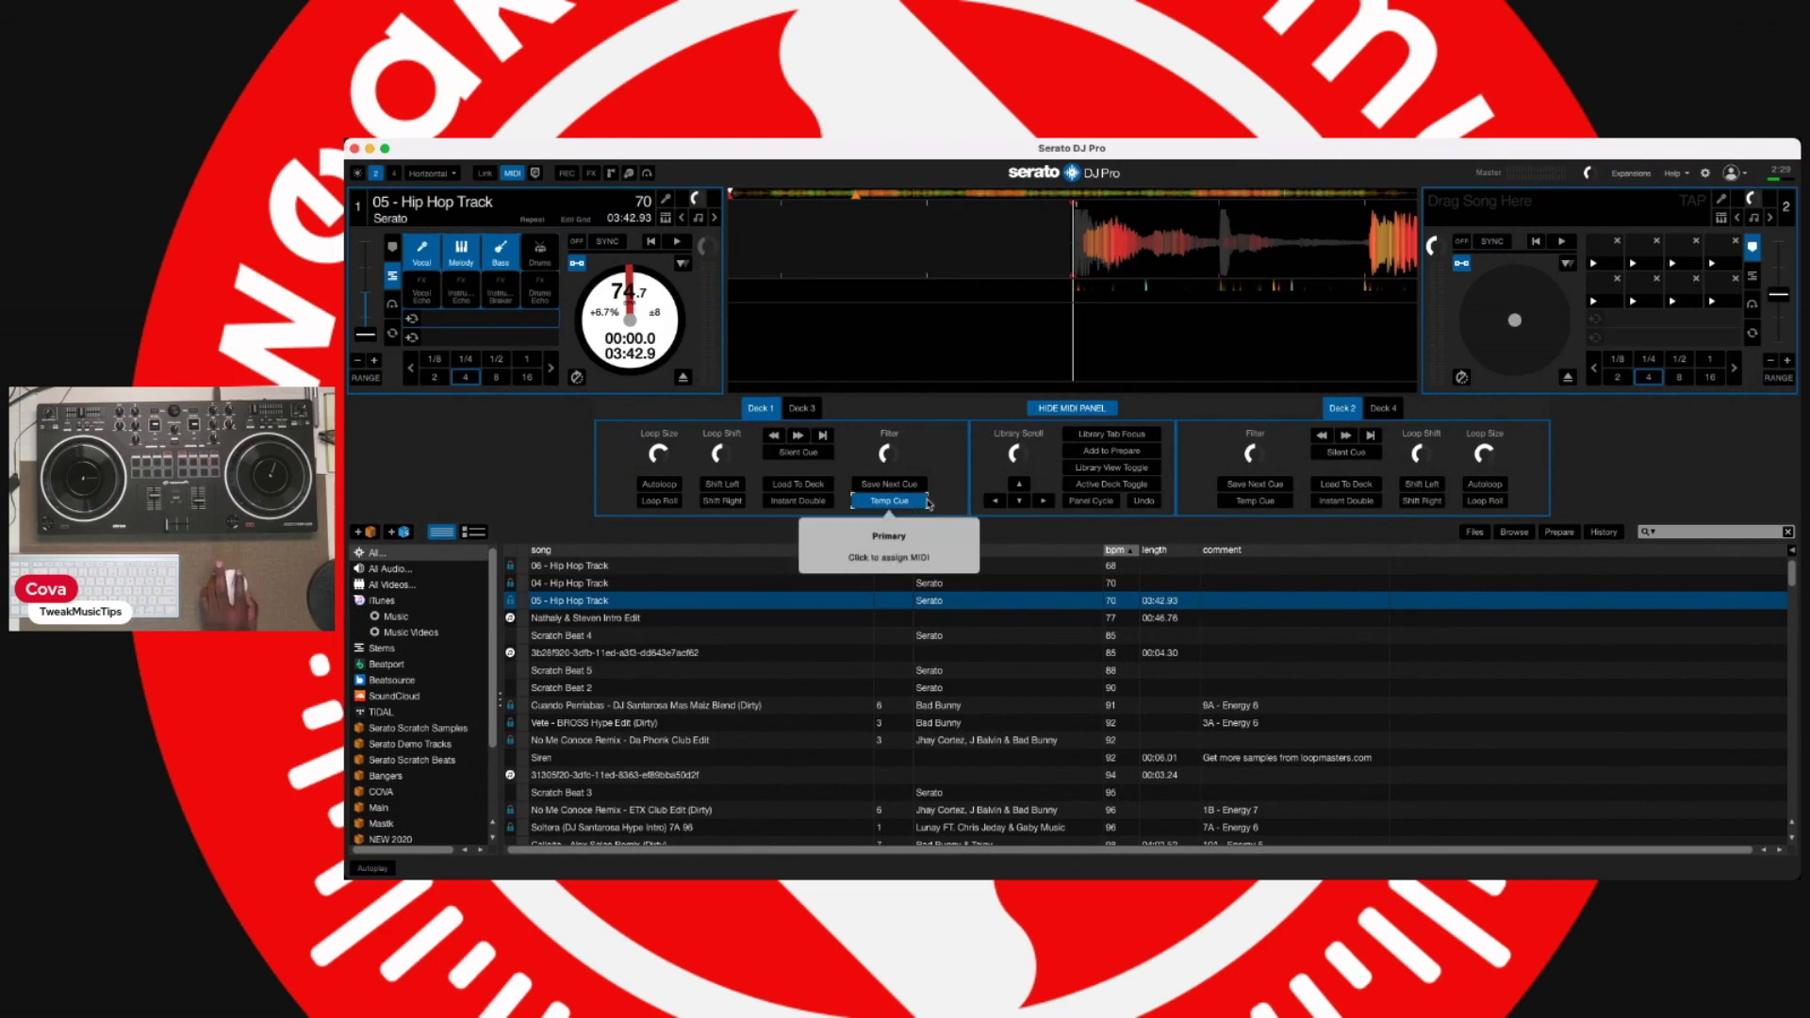
pyautogui.click(1226, 485)
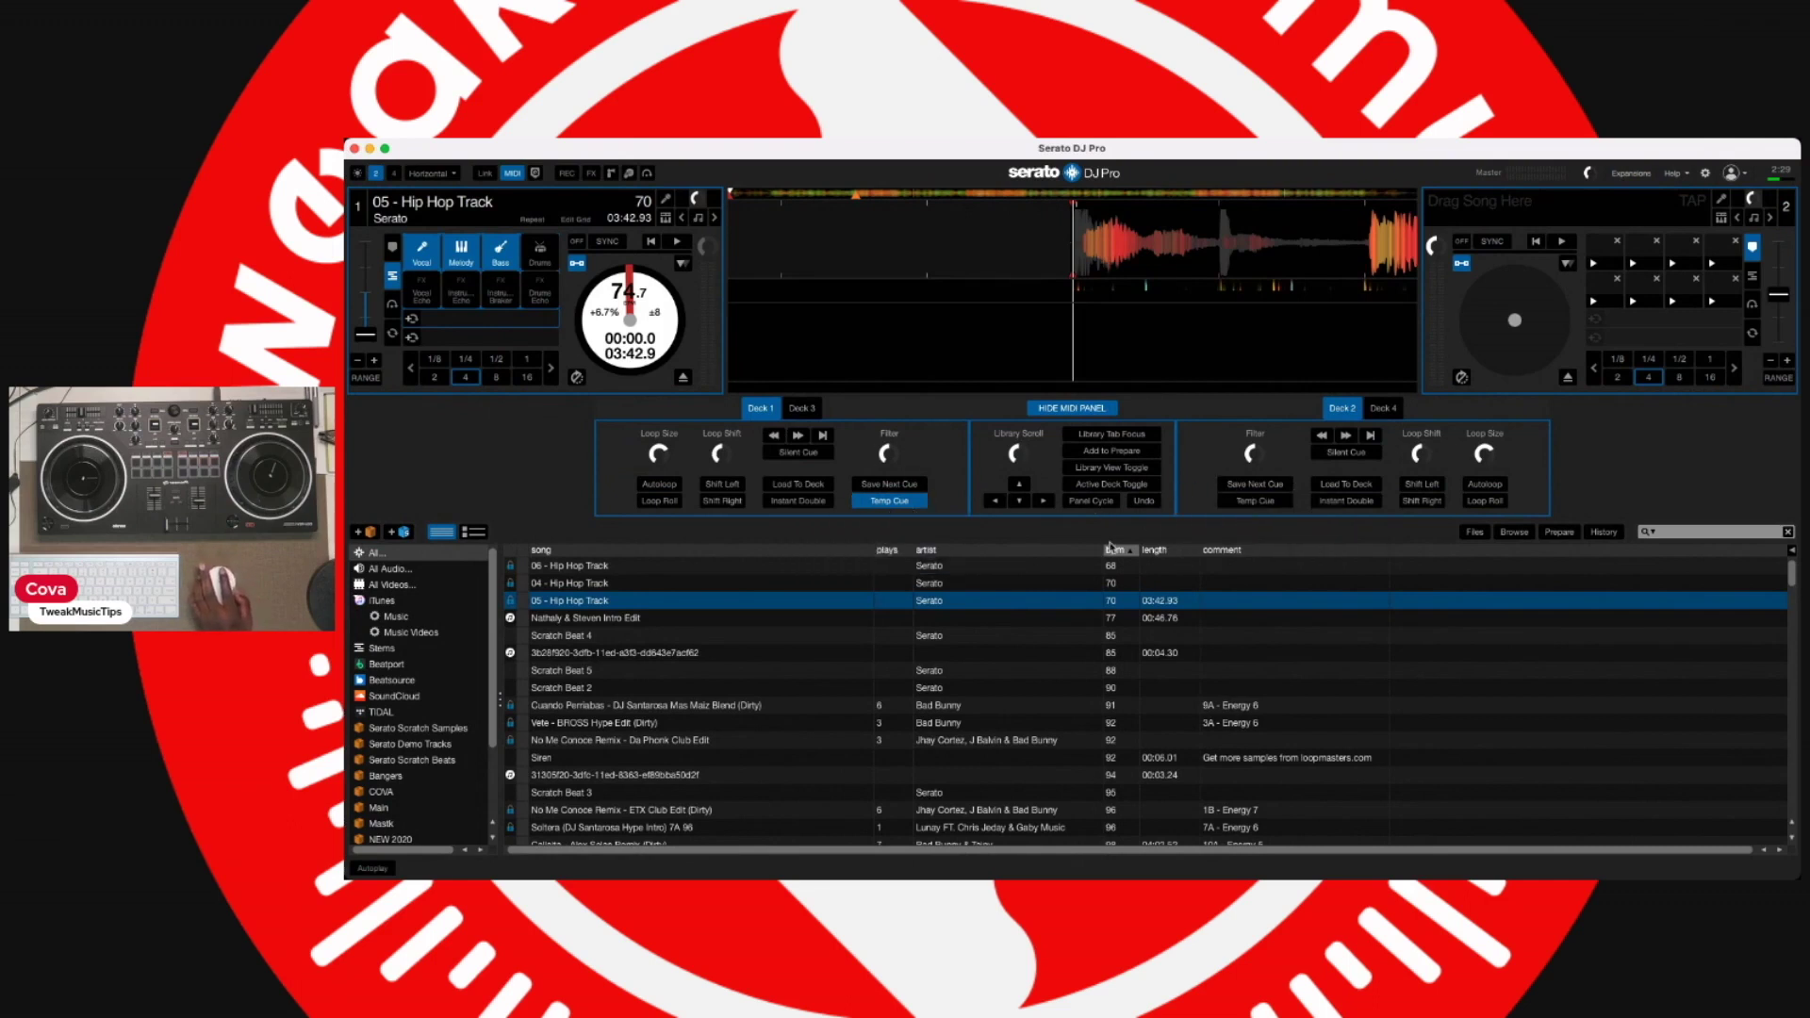
pyautogui.click(798, 453)
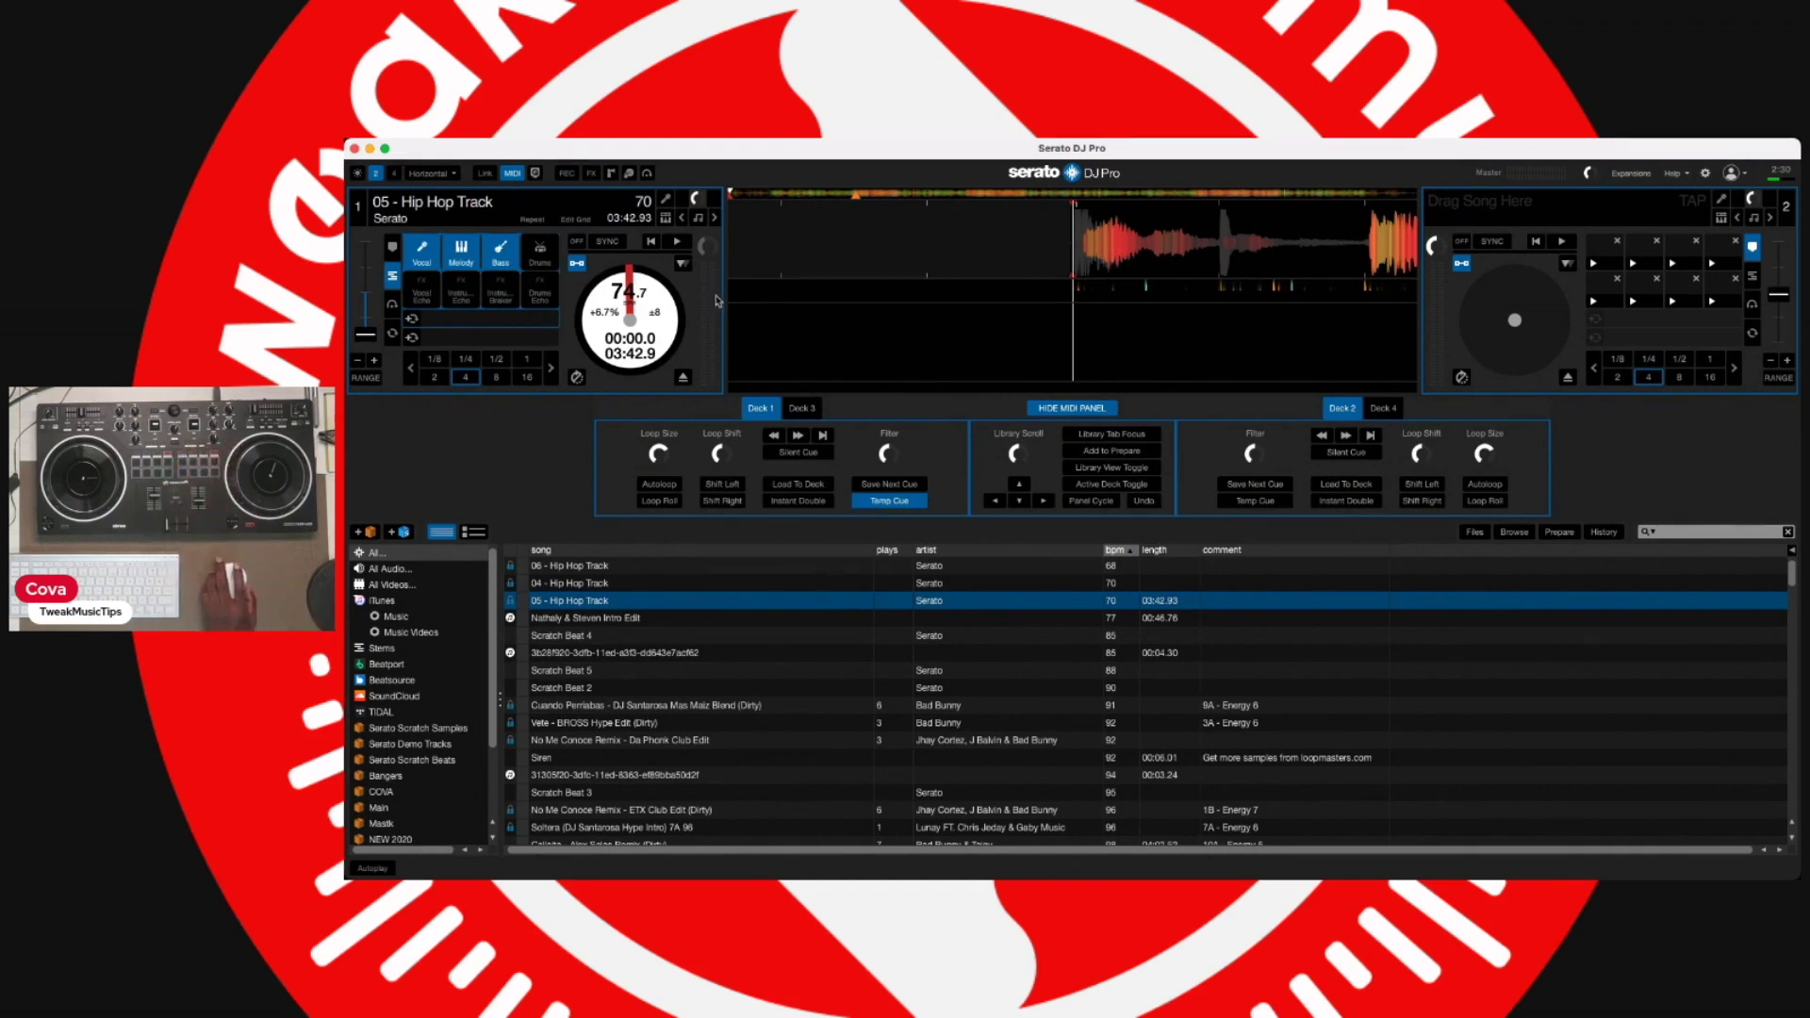
# - Switch deck 1 to cue pads and bind Silent Cue to a controller pad (channel 8, note 7)
pyautogui.click(392, 249)
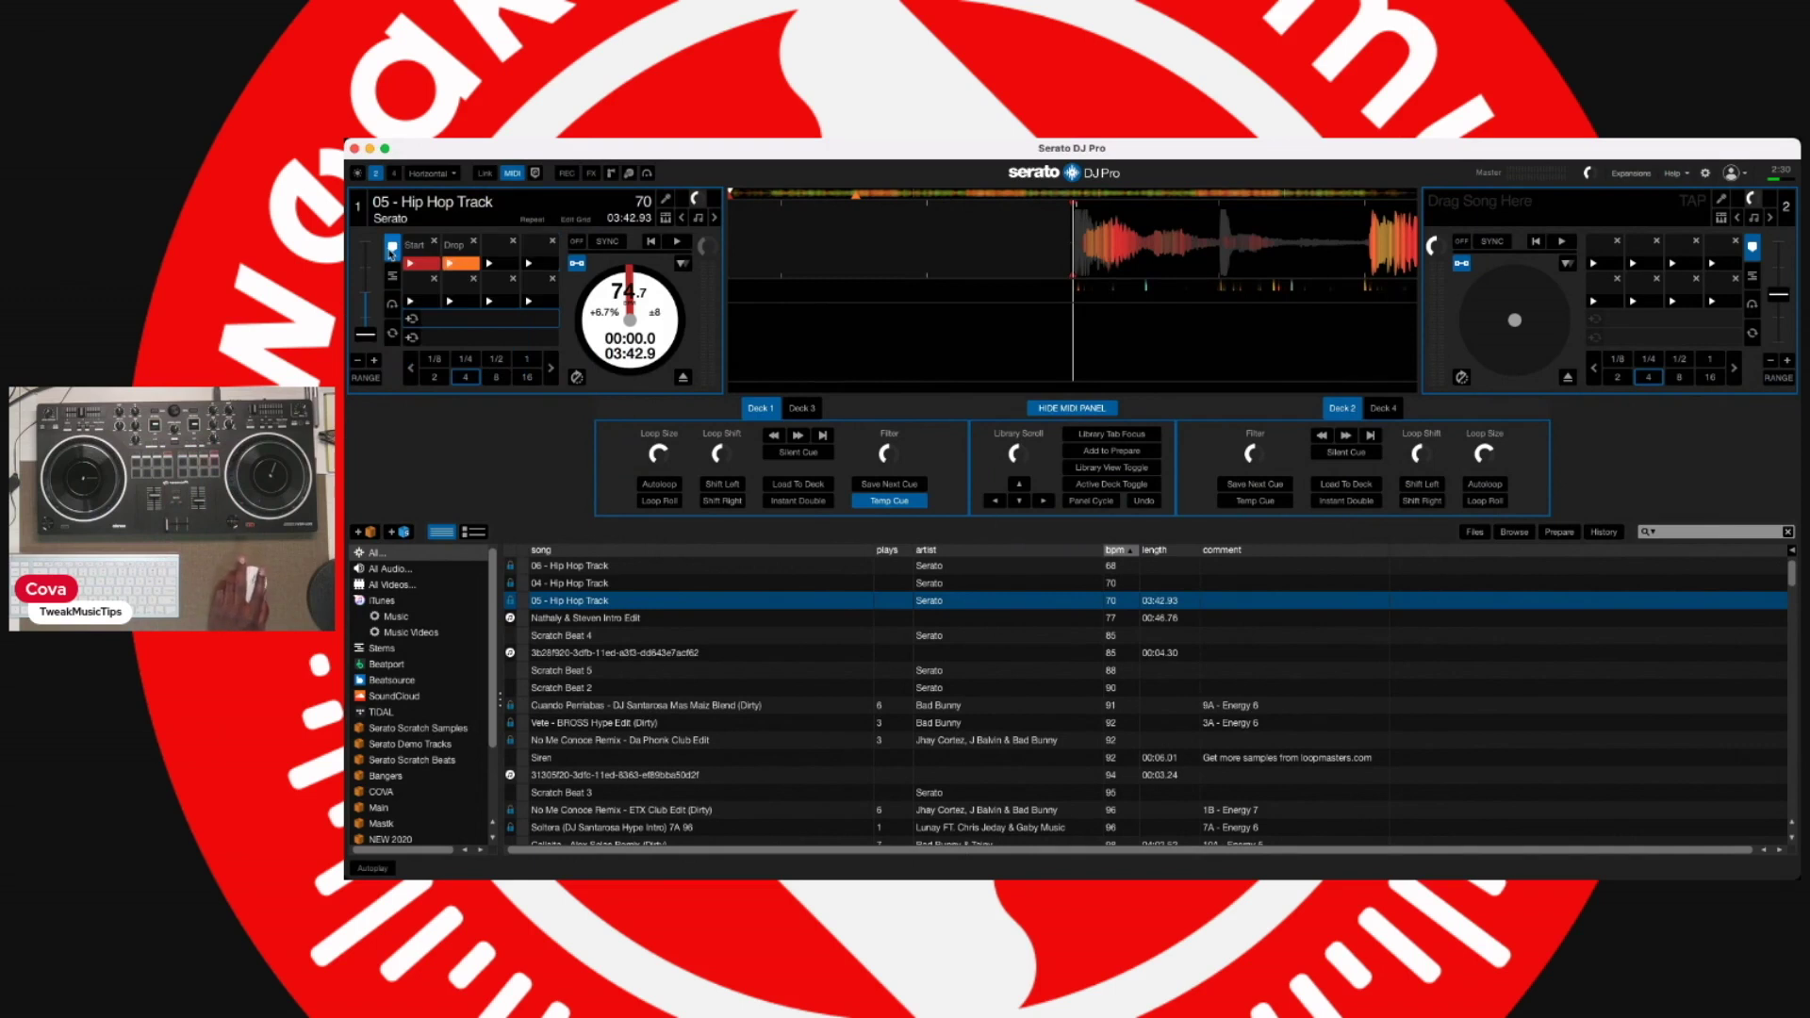
pyautogui.moveTo(453, 251)
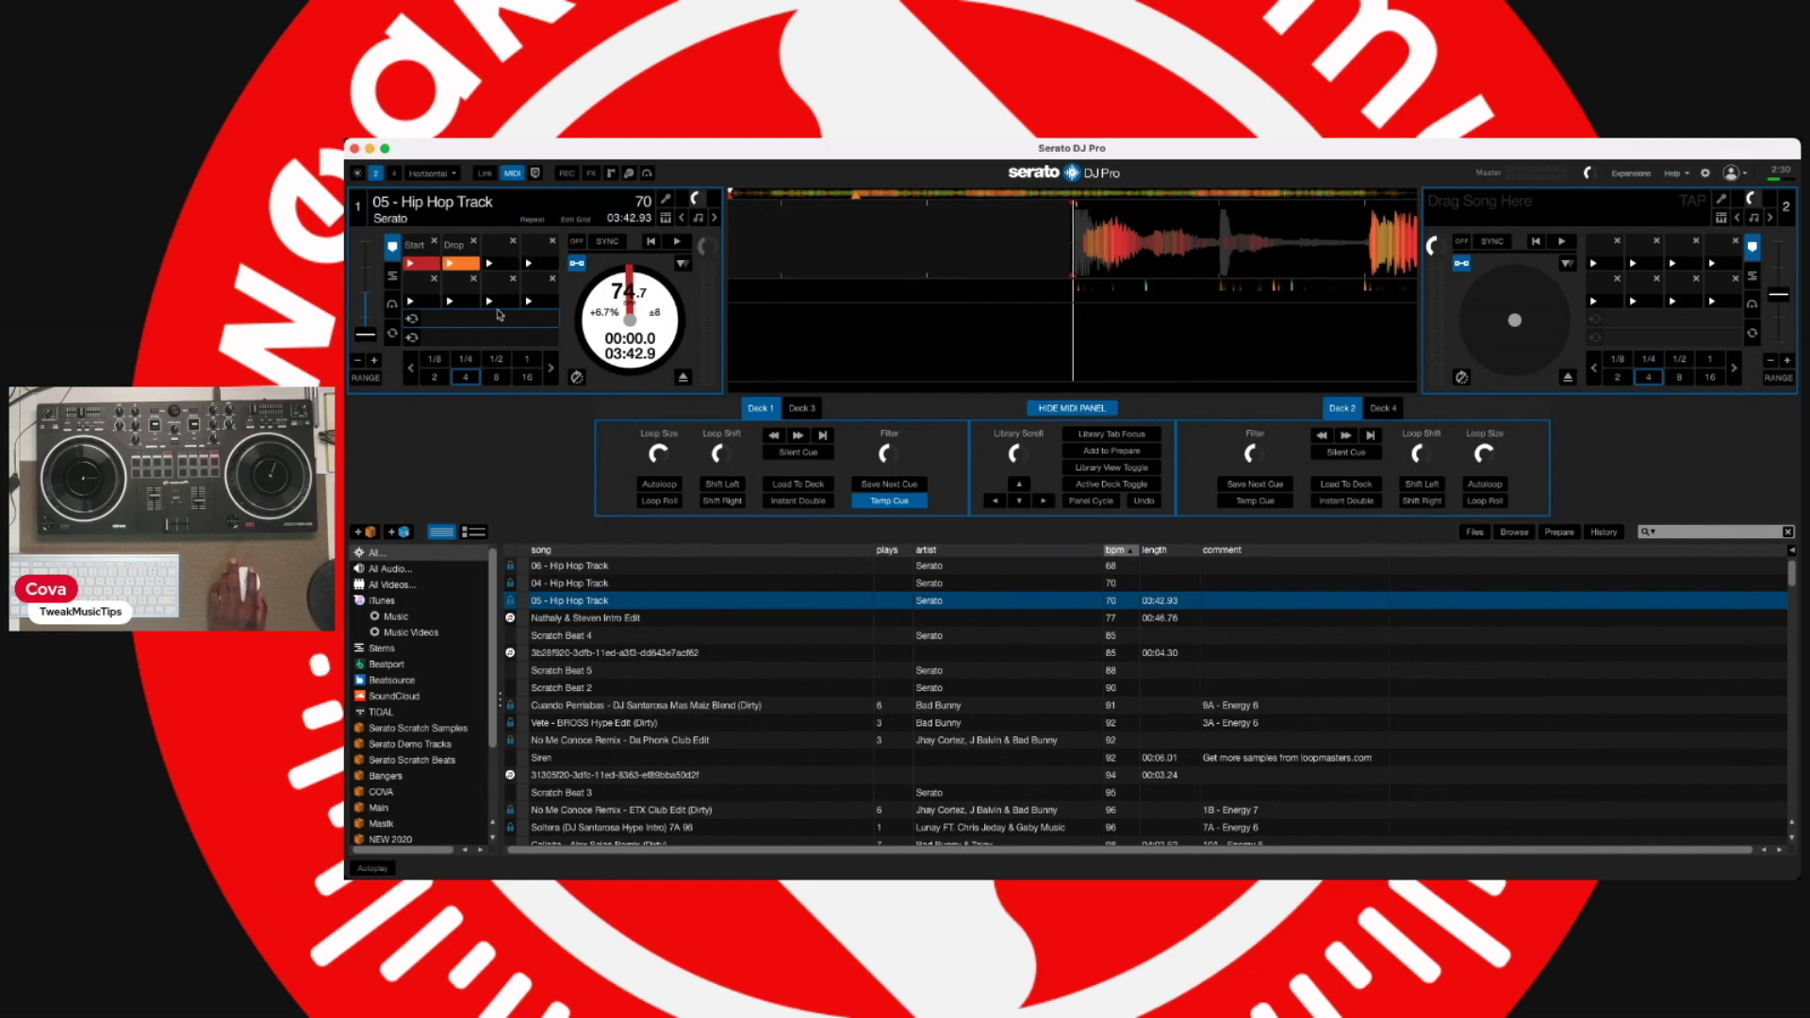
pyautogui.click(458, 279)
pyautogui.click(537, 302)
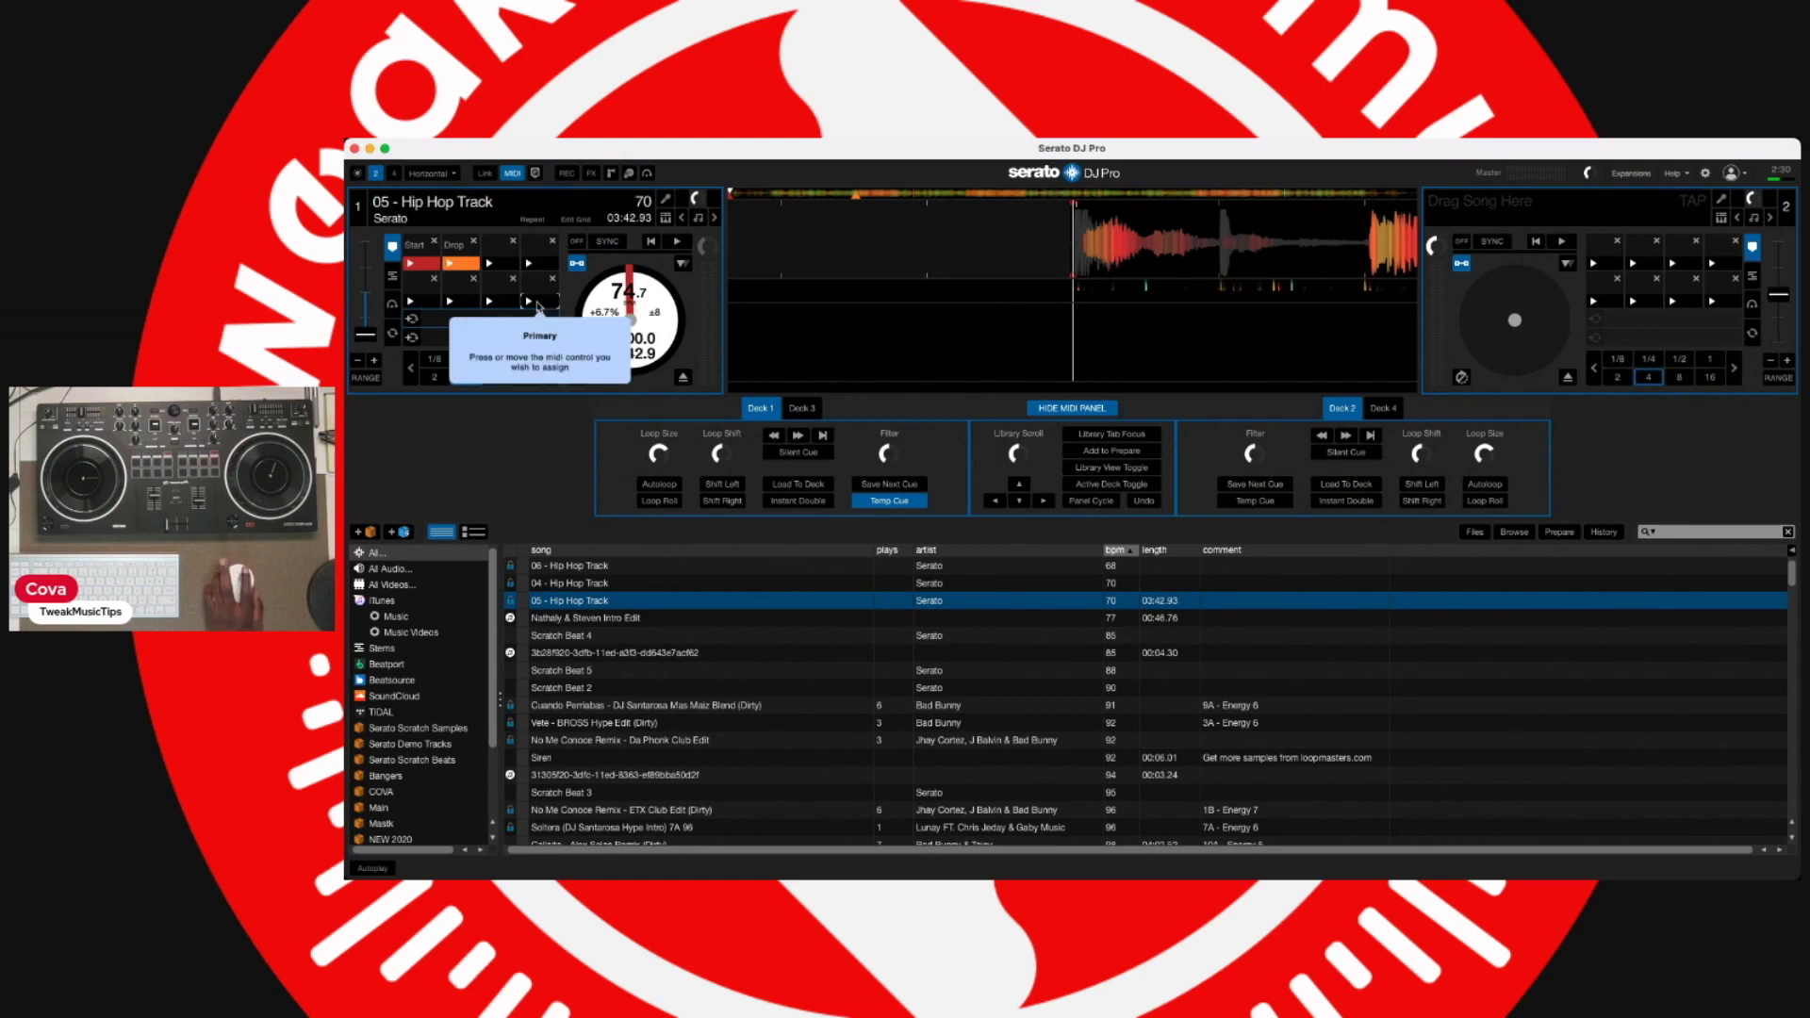
pyautogui.click(820, 461)
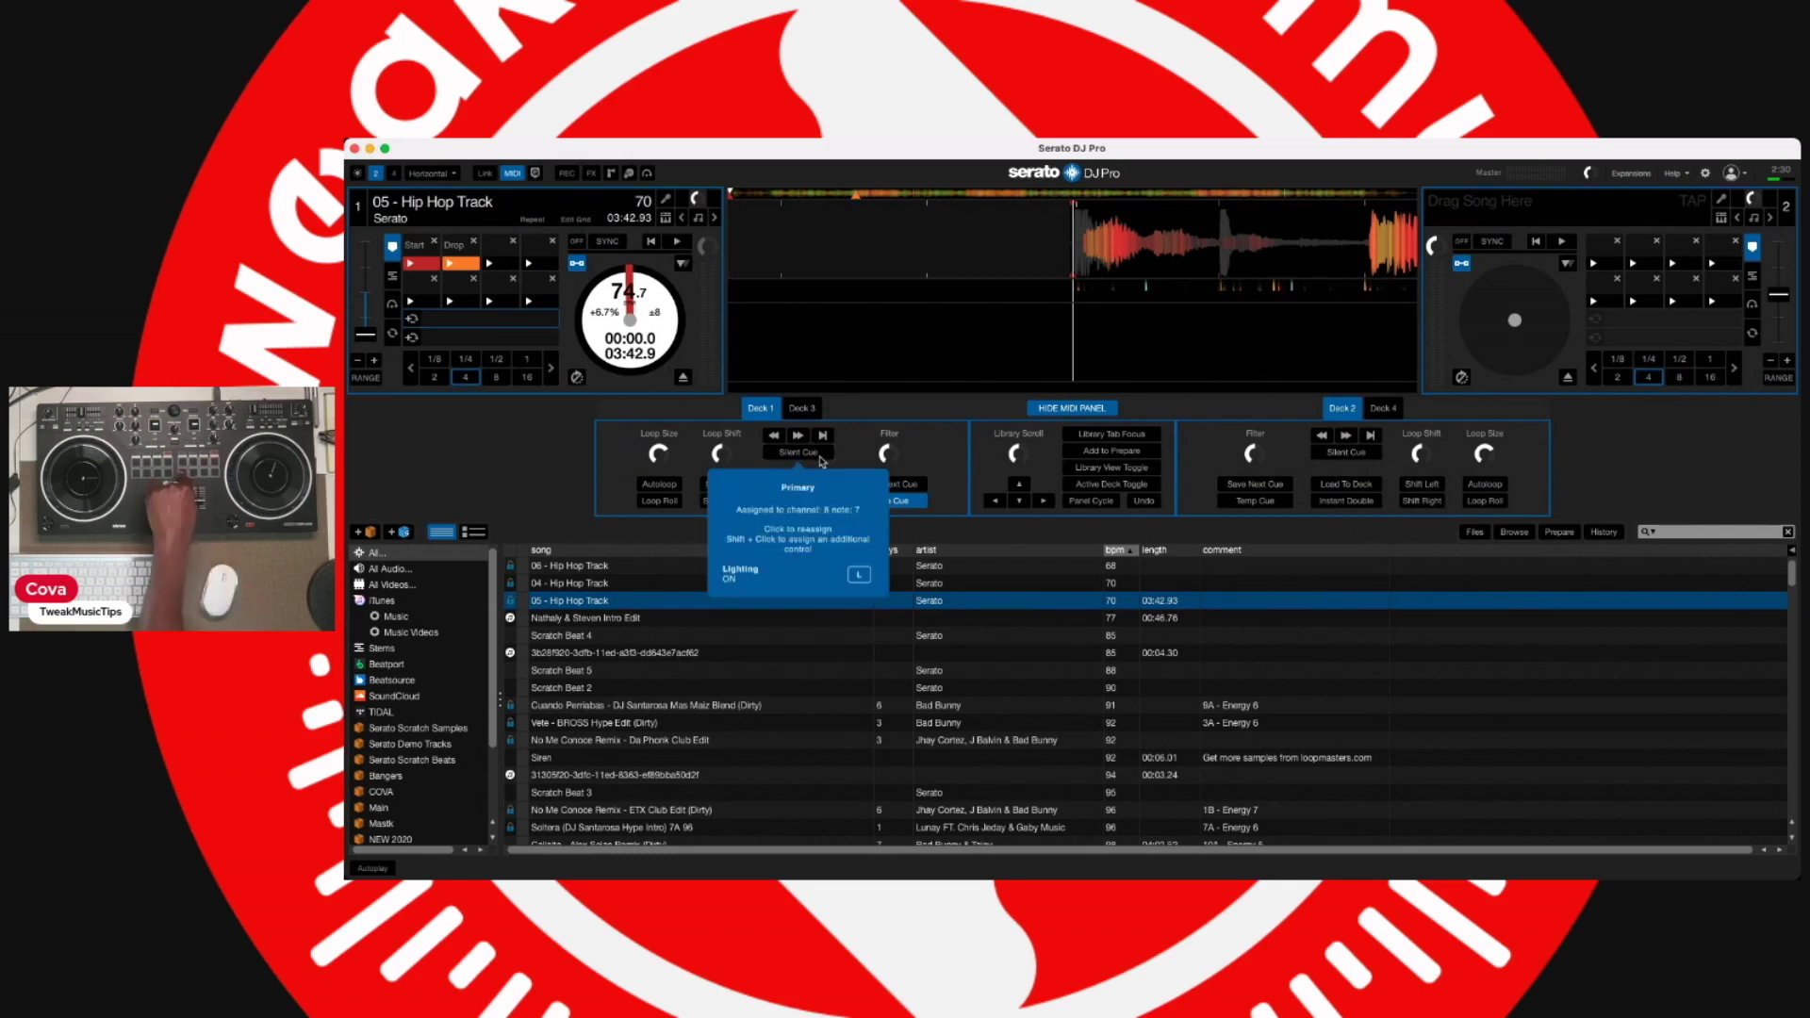
# - Turn off MIDI assign mode so the mapping panel disappears
pyautogui.click(512, 173)
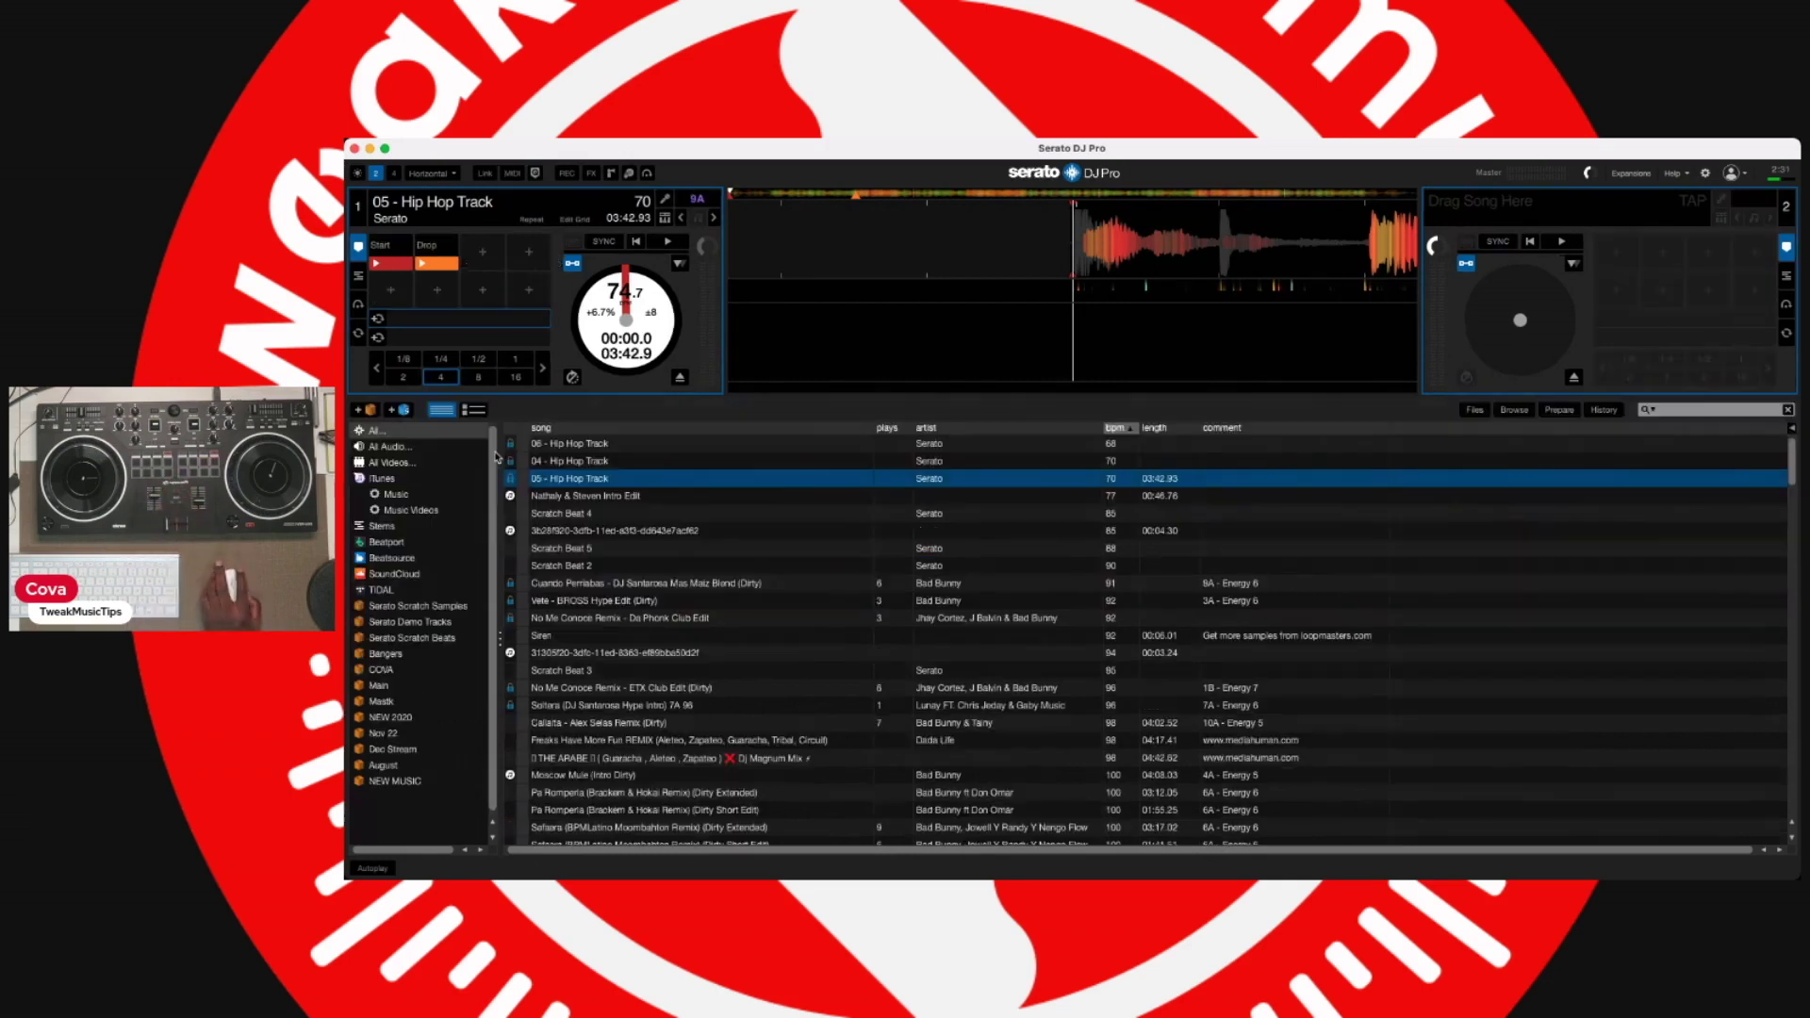